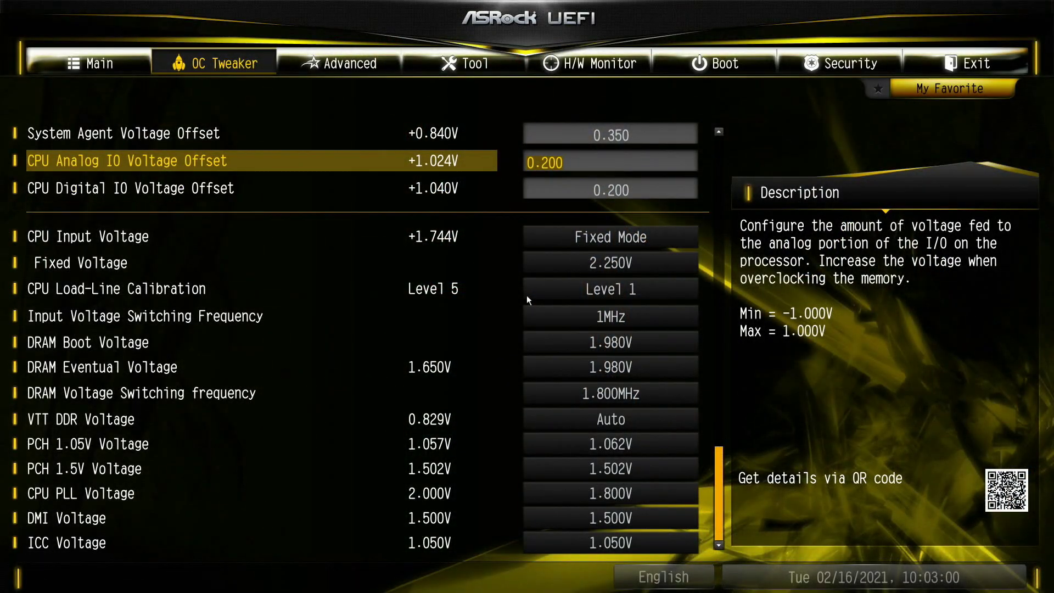
# Review the DRAM Performance Mode, CPU Cache Ratio and All Core ratio settings in OC Tweaker
pyautogui.press('Up')
pyautogui.press('Up')
pyautogui.press('Up')
pyautogui.press('Up')
pyautogui.press('Up')
pyautogui.press('Up')
pyautogui.press('Up')
pyautogui.press('Up')
pyautogui.press('Up')
pyautogui.press('Up')
pyautogui.press('Up')
pyautogui.press('Up')
pyautogui.press('Up')
pyautogui.press('Up')
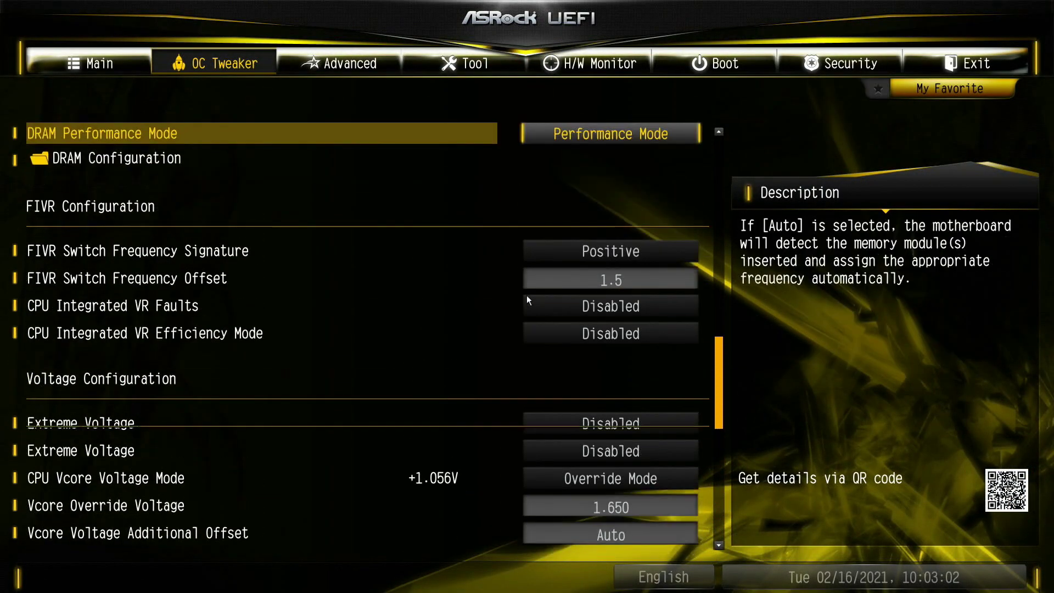
pyautogui.press('Up')
pyautogui.press('Up')
pyautogui.press('Up')
pyautogui.press('Up')
pyautogui.press('Up')
pyautogui.press('Up')
pyautogui.press('Up')
pyautogui.press('Up')
pyautogui.press('Up')
pyautogui.press('Up')
pyautogui.press('Up')
pyautogui.press('Up')
pyautogui.press('Up')
pyautogui.press('Up')
pyautogui.press('Up')
pyautogui.press('Up')
pyautogui.press('Up')
pyautogui.press('Up')
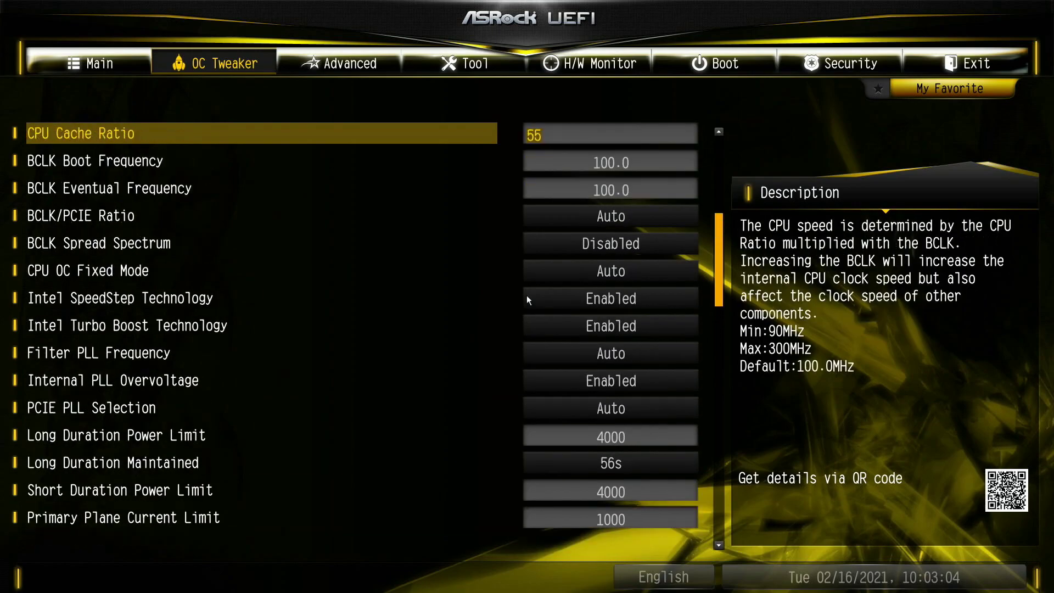
pyautogui.press('Up')
pyautogui.press('Up')
pyautogui.press('Up')
pyautogui.press('Up')
pyautogui.press('Down')
pyautogui.press('Down')
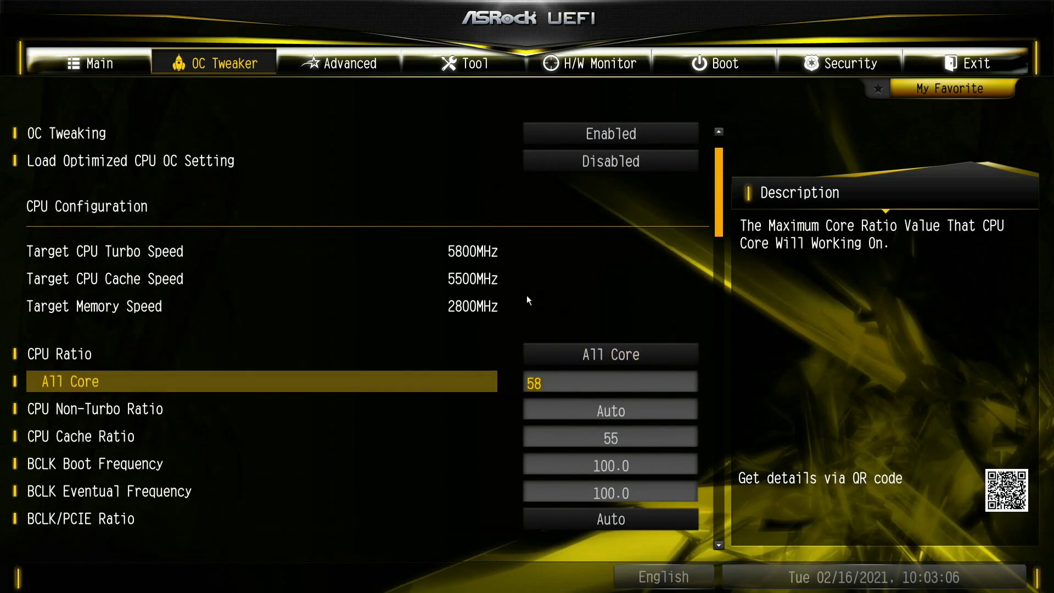
pyautogui.press('Down')
pyautogui.press('Down')
pyautogui.press('Down')
pyautogui.press('Down')
pyautogui.press('Down')
pyautogui.press('Down')
pyautogui.press('Down')
pyautogui.press('Down')
pyautogui.press('Down')
pyautogui.press('Up')
pyautogui.press('Up')
pyautogui.press('Up')
pyautogui.press('Up')
pyautogui.press('Up')
pyautogui.press('Up')
pyautogui.press('Up')
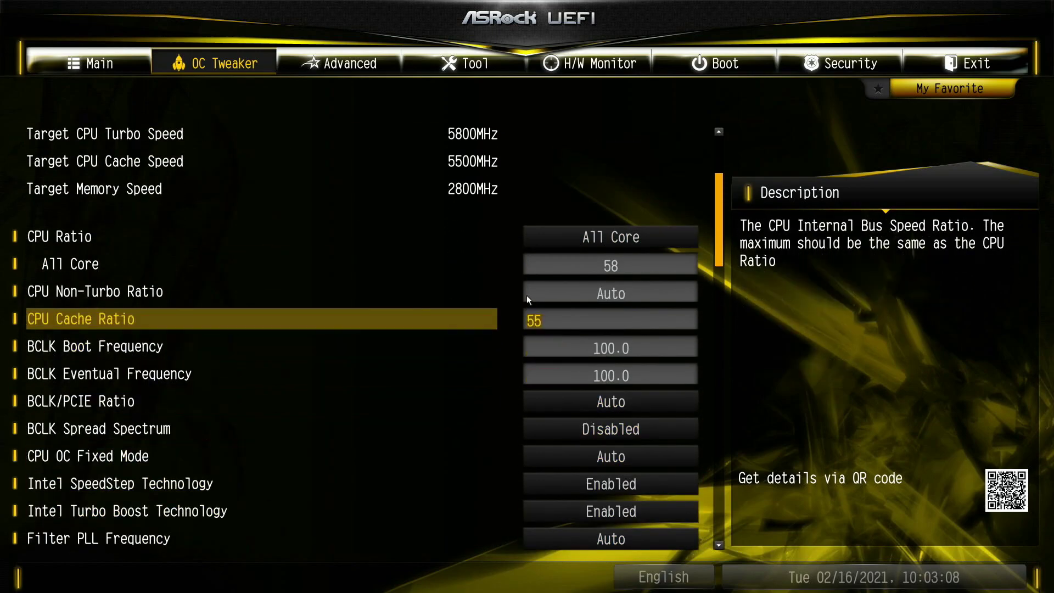
# Save the current overclock as User Profile 5 named ln24790k and return to OC Tweaker
pyautogui.press('Up')
pyautogui.press('Up')
pyautogui.press('Up')
pyautogui.press('Up')
pyautogui.press('Up')
pyautogui.press('Up')
pyautogui.press('Up')
pyautogui.press('Down')
pyautogui.press('Down')
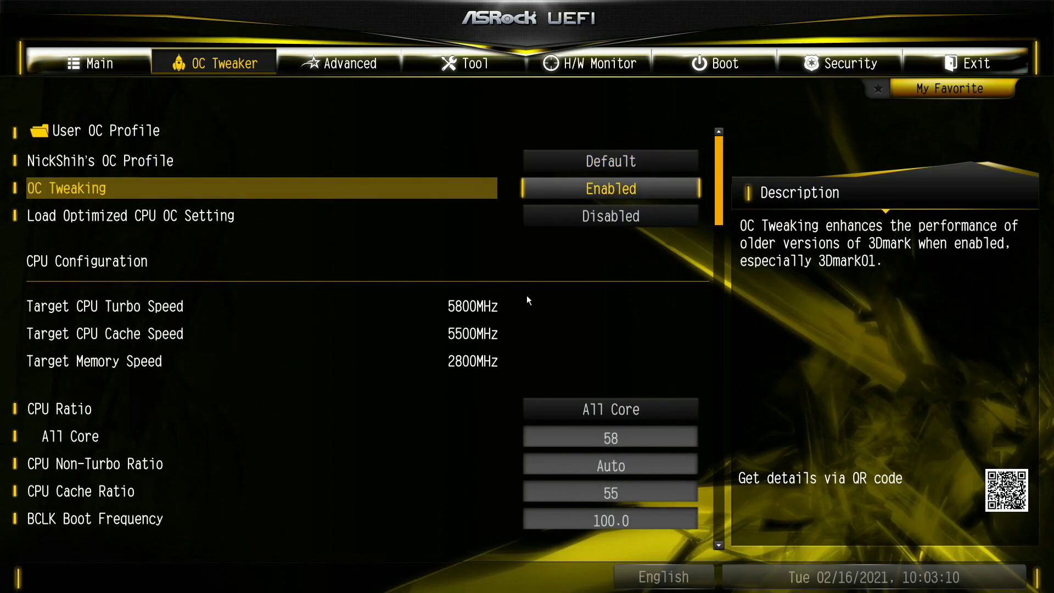
pyautogui.press('Down')
pyautogui.press('Up')
pyautogui.press('Up')
pyautogui.press('Return')
pyautogui.press('Down')
pyautogui.press('Down')
pyautogui.press('Down')
pyautogui.press('Down')
pyautogui.press('Down')
pyautogui.press('Down')
pyautogui.press('Down')
pyautogui.press('Down')
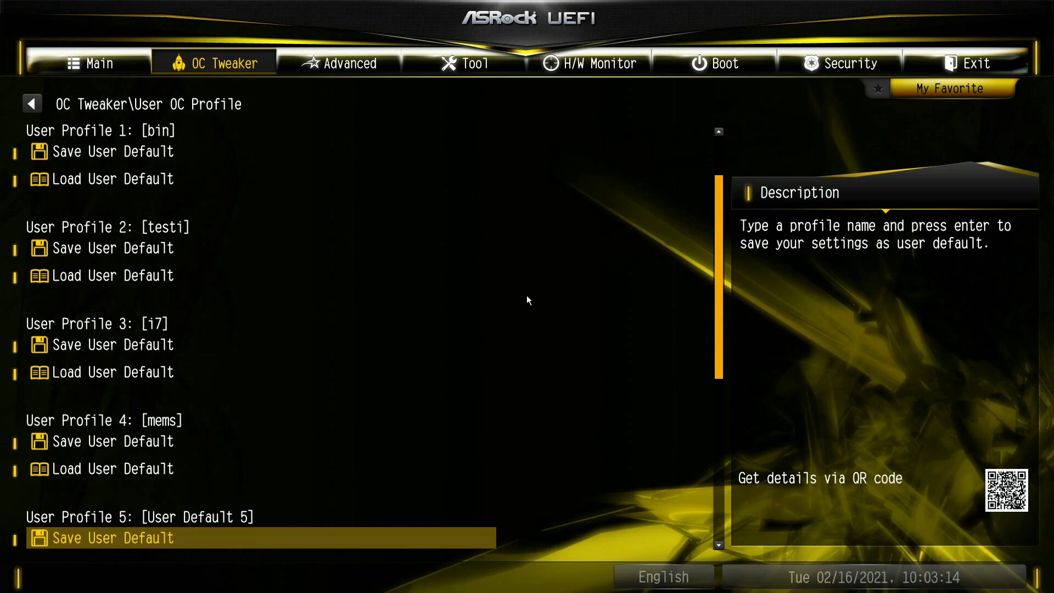
pyautogui.press('Return')
pyautogui.write('ln24790k')
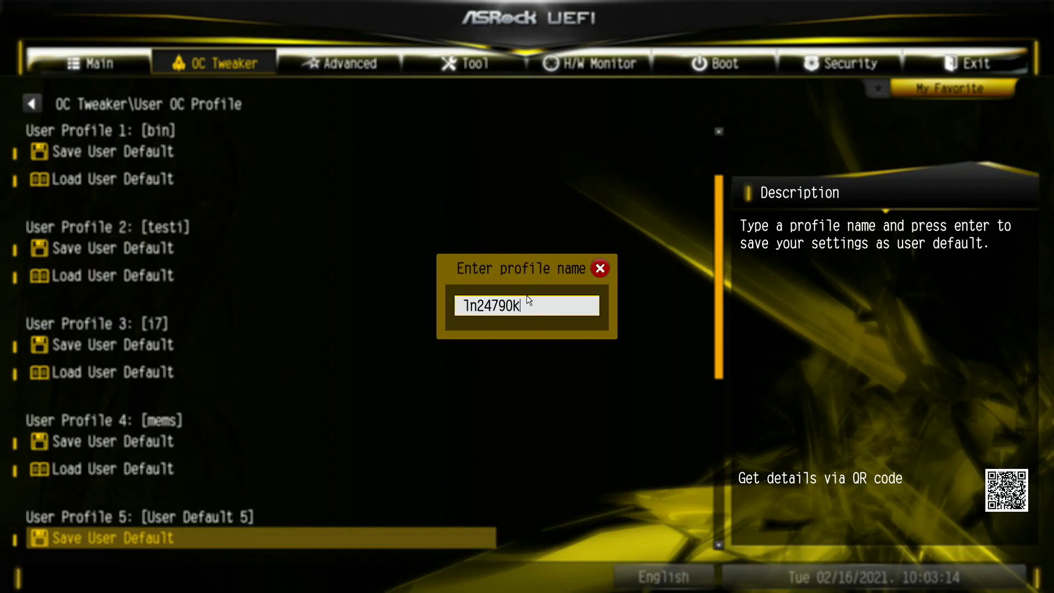
pyautogui.press('Return')
pyautogui.press('Escape')
pyautogui.press('Down')
pyautogui.press('Down')
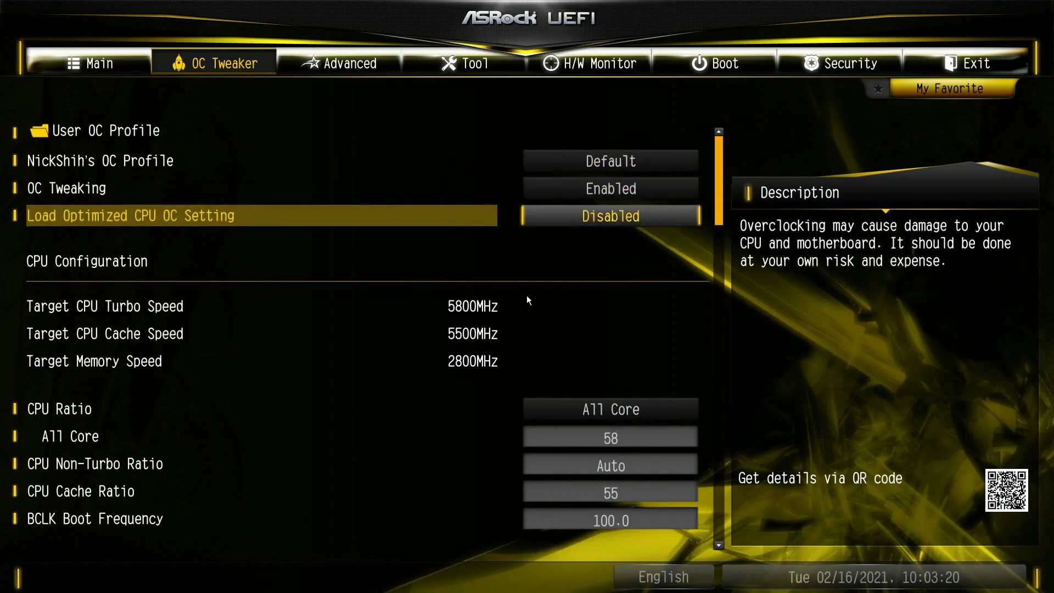
pyautogui.press('Down')
pyautogui.press('Down')
pyautogui.press('Down')
pyautogui.press('Down')
pyautogui.press('Down')
pyautogui.press('Down')
pyautogui.press('Down')
pyautogui.press('Down')
pyautogui.press('Down')
pyautogui.press('Down')
pyautogui.press('Down')
pyautogui.press('Down')
pyautogui.press('Down')
pyautogui.press('Down')
pyautogui.press('Down')
pyautogui.press('Down')
pyautogui.press('Down')
pyautogui.press('Down')
pyautogui.press('Down')
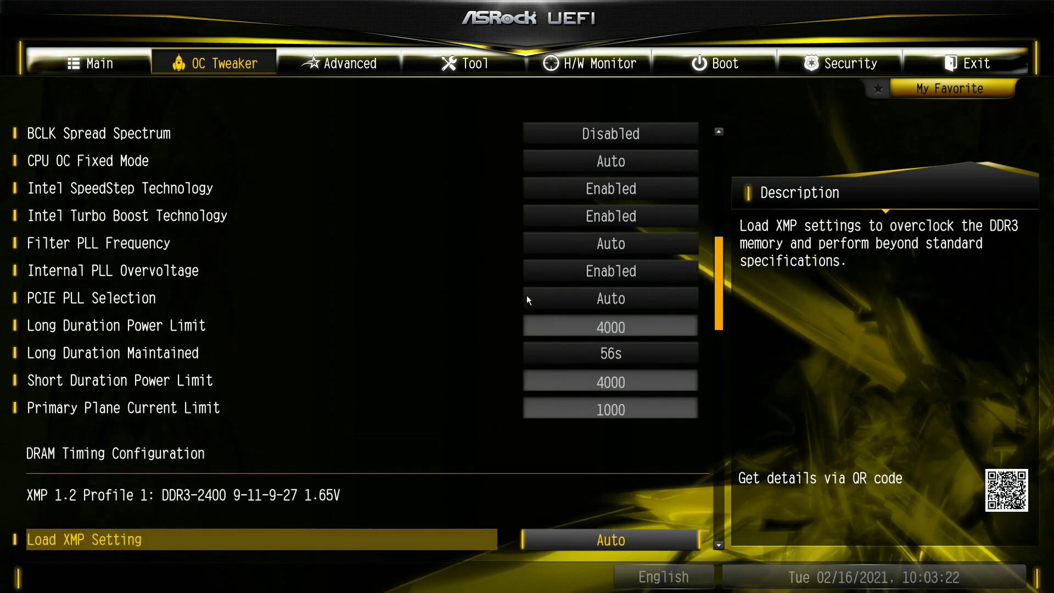
pyautogui.press('Down')
pyautogui.press('Down')
pyautogui.press('Down')
pyautogui.press('Down')
pyautogui.press('Return')
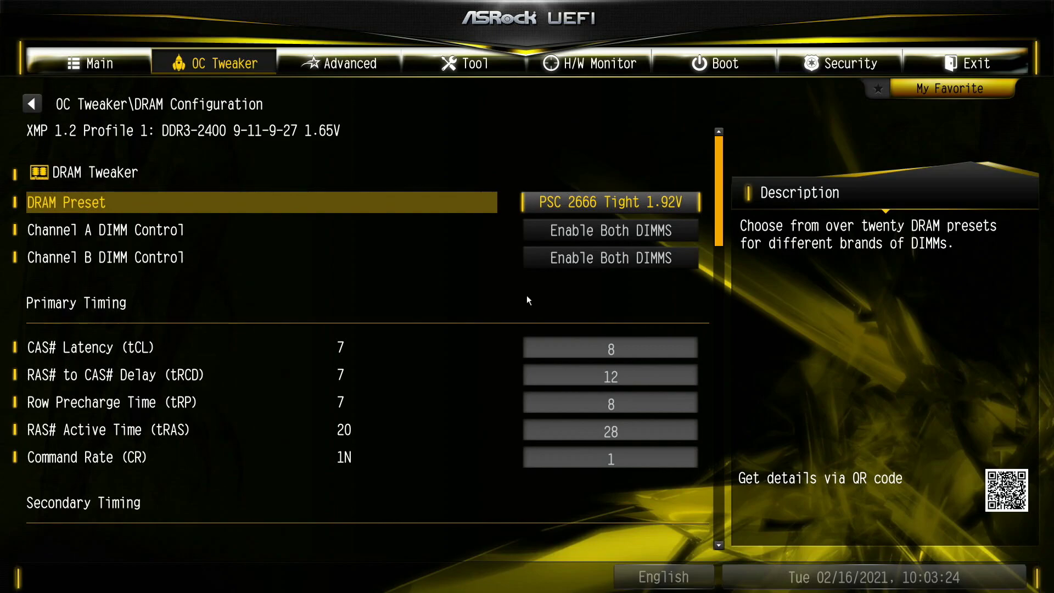
pyautogui.press('Escape')
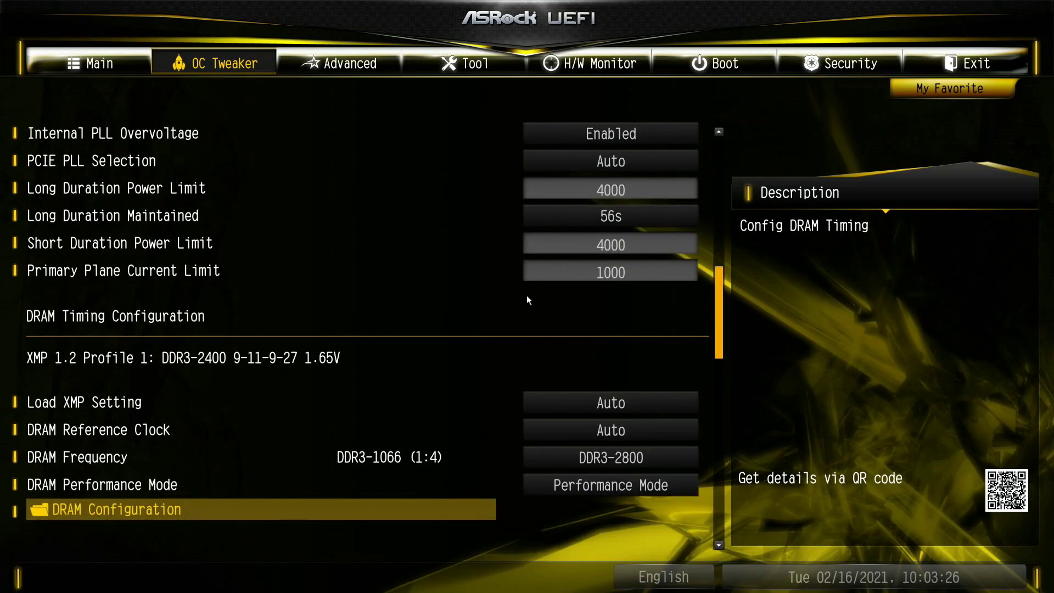
pyautogui.press('Down')
pyautogui.press('Down')
pyautogui.press('Down')
pyautogui.press('Down')
pyautogui.press('Down')
pyautogui.press('Down')
pyautogui.press('Down')
pyautogui.press('Down')
pyautogui.press('Down')
pyautogui.press('Down')
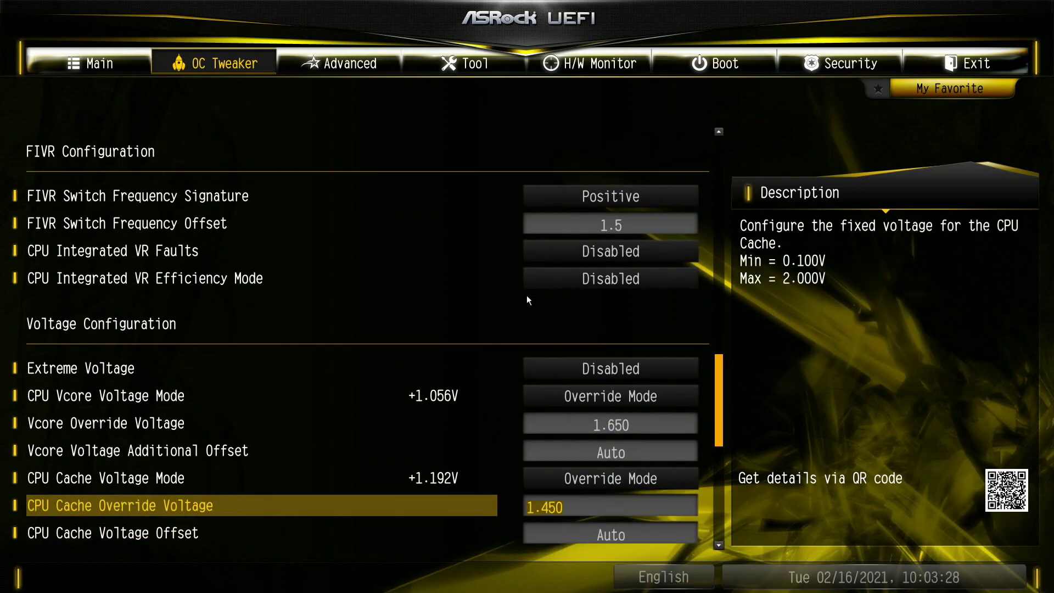
pyautogui.press('Up')
pyautogui.press('Up')
pyautogui.press('Up')
pyautogui.press('Down')
pyautogui.press('Down')
pyautogui.press('Down')
pyautogui.press('Down')
pyautogui.press('Down')
pyautogui.press('Down')
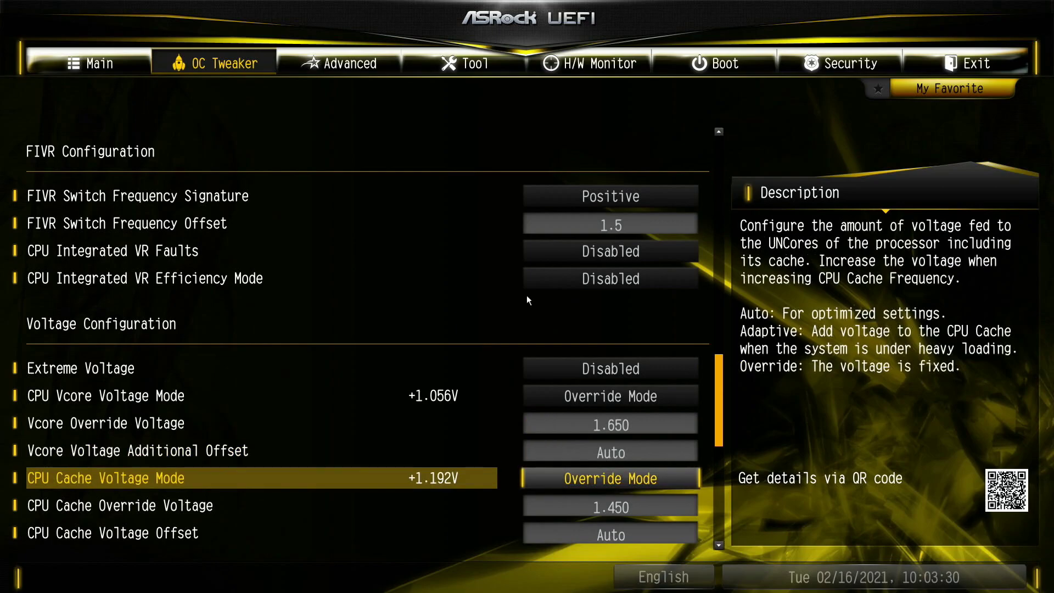
pyautogui.press('Down')
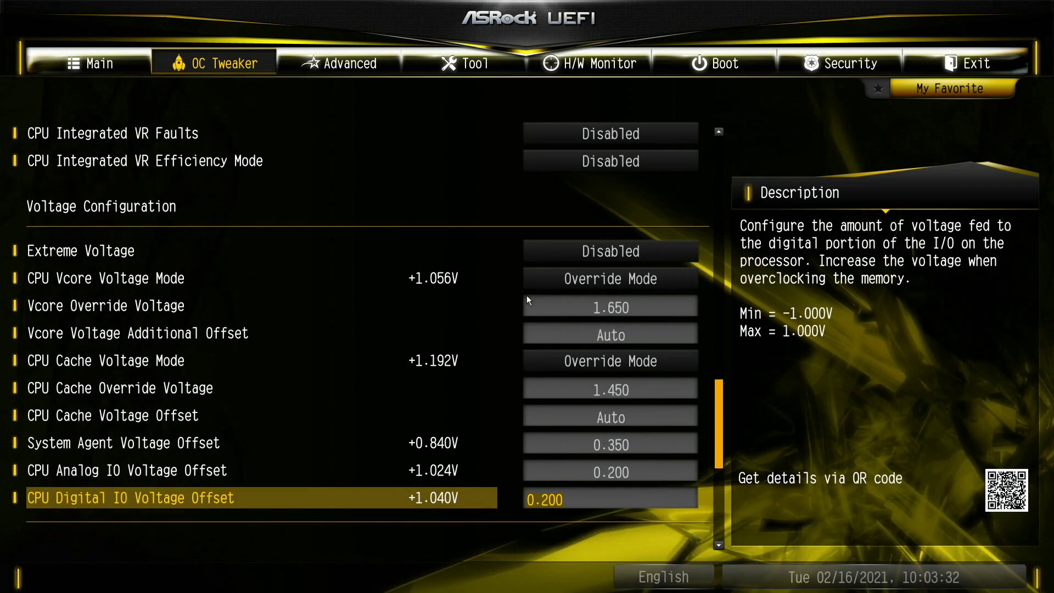
pyautogui.press('Up')
pyautogui.press('Up')
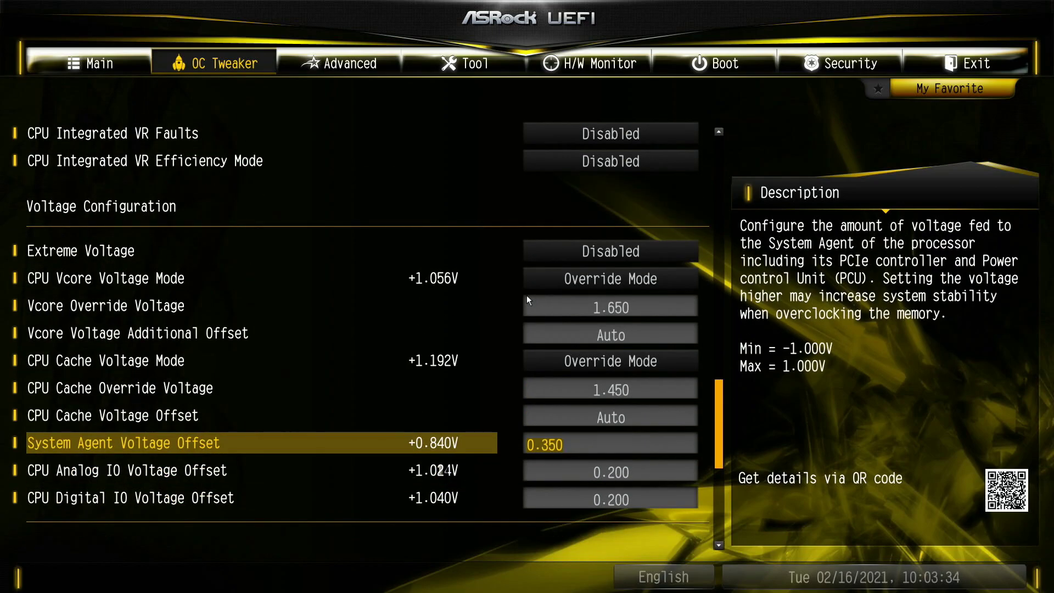
pyautogui.press('Down')
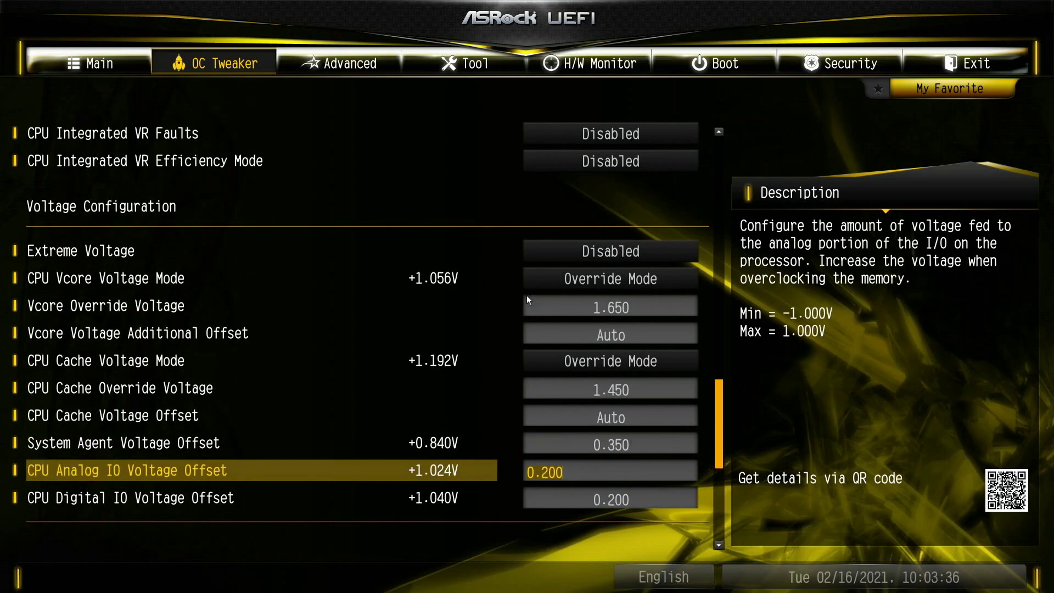
pyautogui.press('Up')
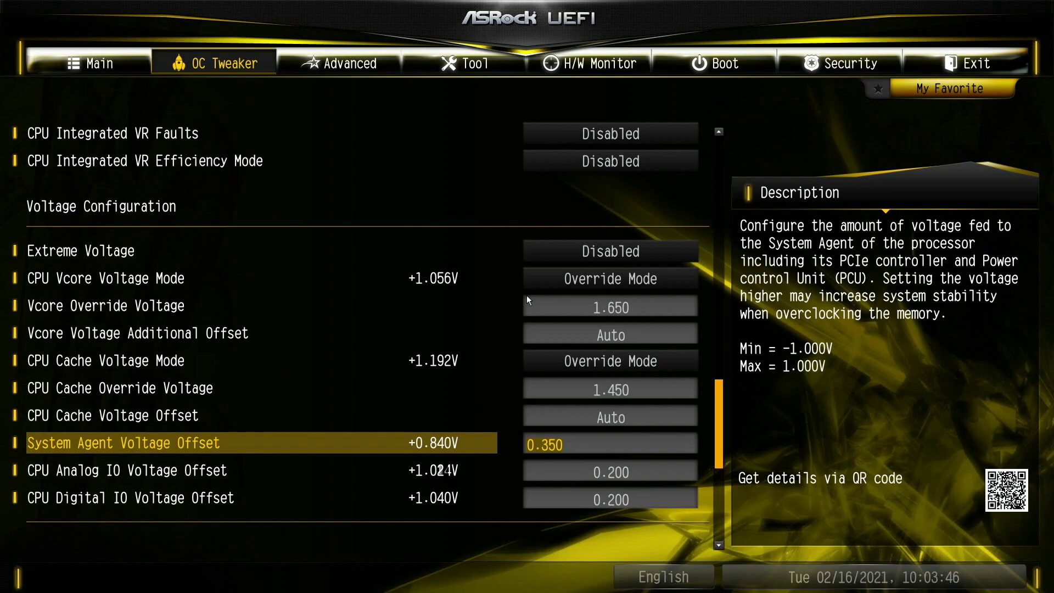
pyautogui.press('Down')
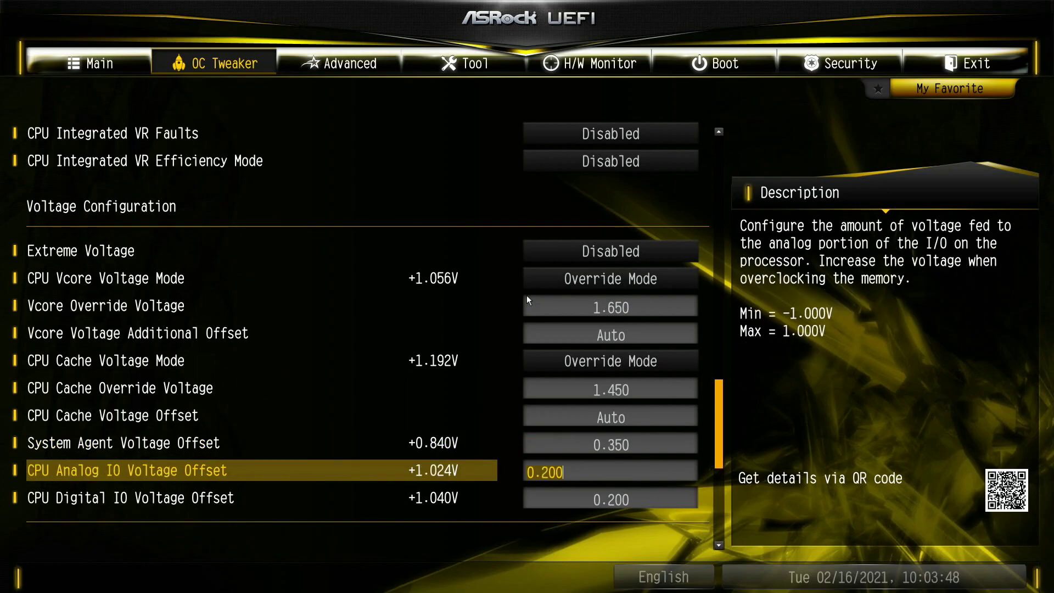
pyautogui.press('Down')
pyautogui.press('Up')
pyautogui.press('Down')
pyautogui.press('Up')
pyautogui.press('Up')
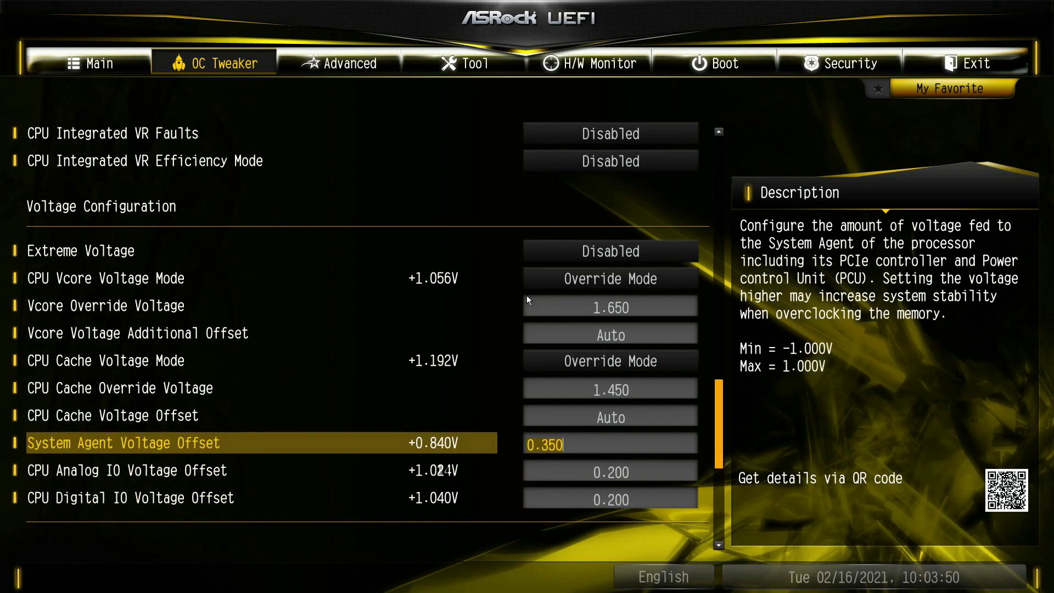
pyautogui.press('Down')
pyautogui.press('Down')
pyautogui.press('Down')
pyautogui.press('Down')
pyautogui.press('Down')
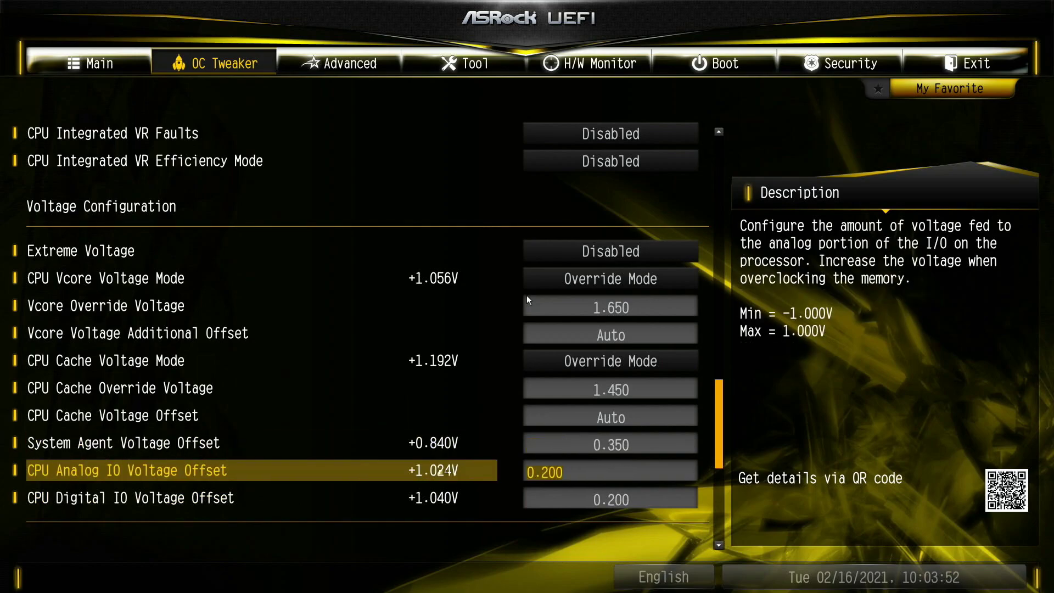
# Review the load-line calibration, fixed voltage, System Agent and cache voltage offset rows
pyautogui.press('Down')
pyautogui.press('Up')
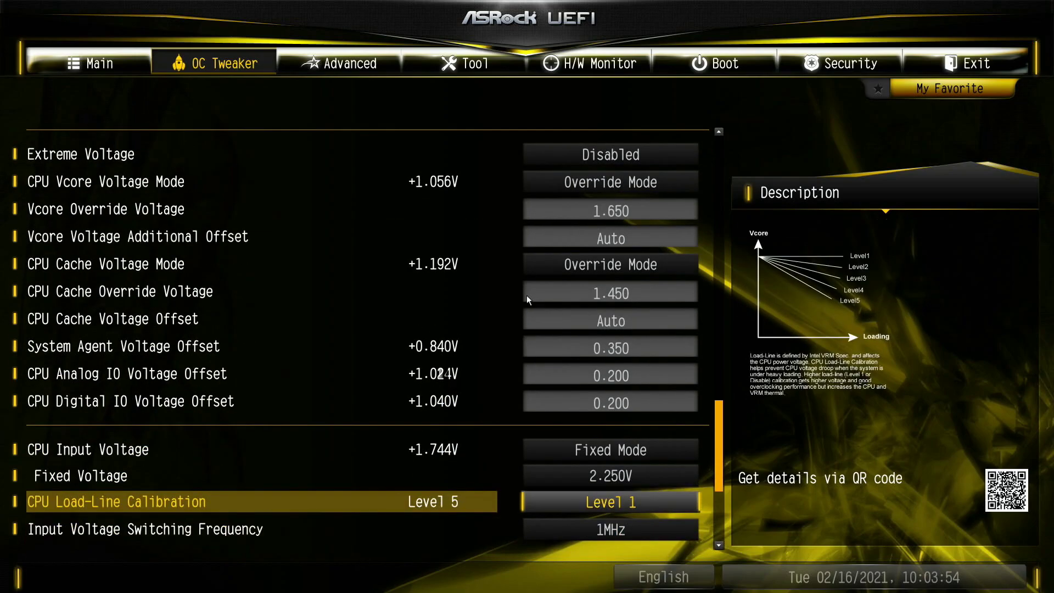
pyautogui.press('Up')
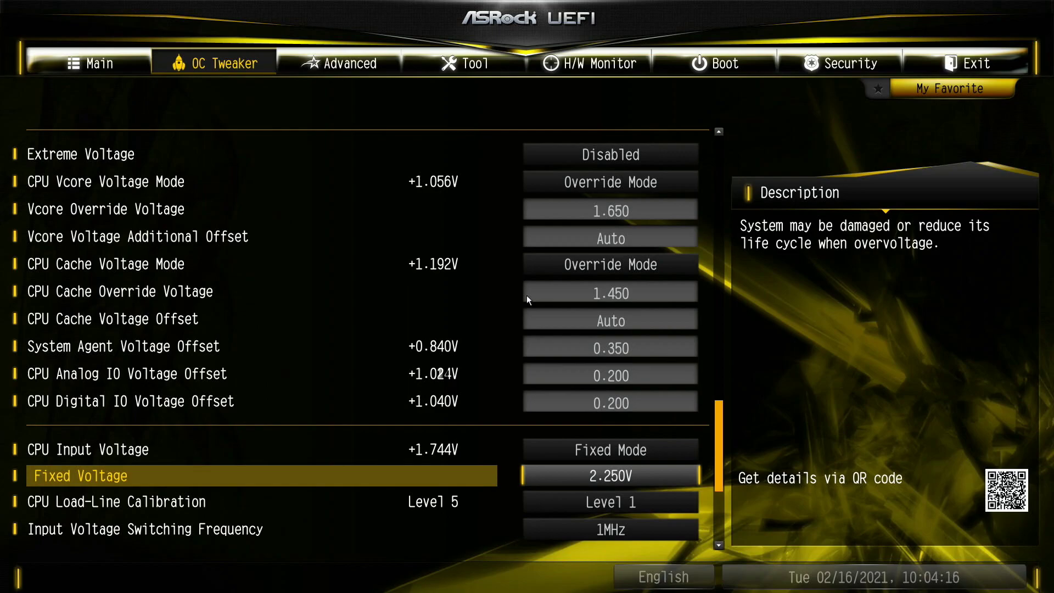
pyautogui.press('Down')
pyautogui.press('Down')
pyautogui.press('Down')
pyautogui.press('Down')
pyautogui.press('Down')
pyautogui.press('Down')
pyautogui.press('Down')
pyautogui.press('Down')
pyautogui.press('Down')
pyautogui.press('Down')
pyautogui.press('Down')
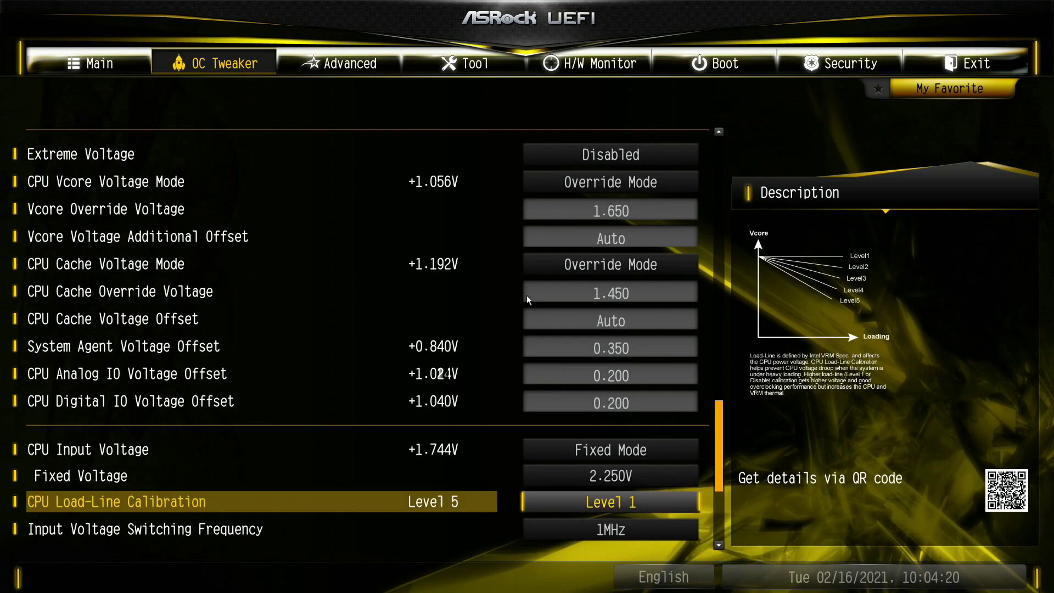
pyautogui.press('Up')
pyautogui.press('Up')
pyautogui.press('Up')
pyautogui.press('Up')
pyautogui.press('Up')
pyautogui.press('Up')
pyautogui.press('Up')
pyautogui.press('Up')
pyautogui.press('Up')
pyautogui.press('Up')
pyautogui.press('Up')
pyautogui.press('Up')
pyautogui.press('Up')
pyautogui.press('Up')
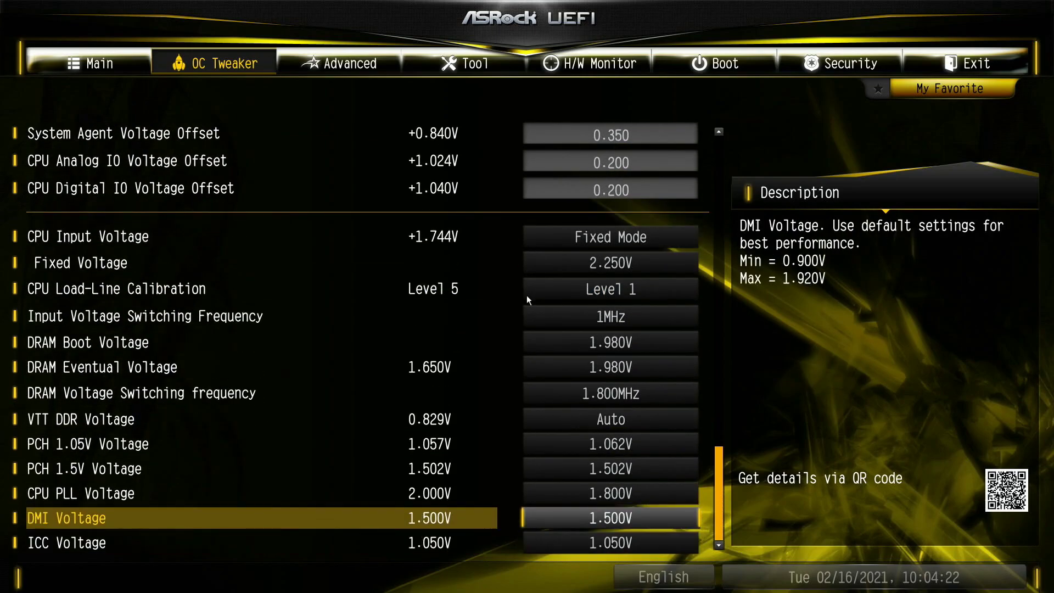
pyautogui.press('Down')
pyautogui.press('Down')
pyautogui.press('Down')
pyautogui.press('Down')
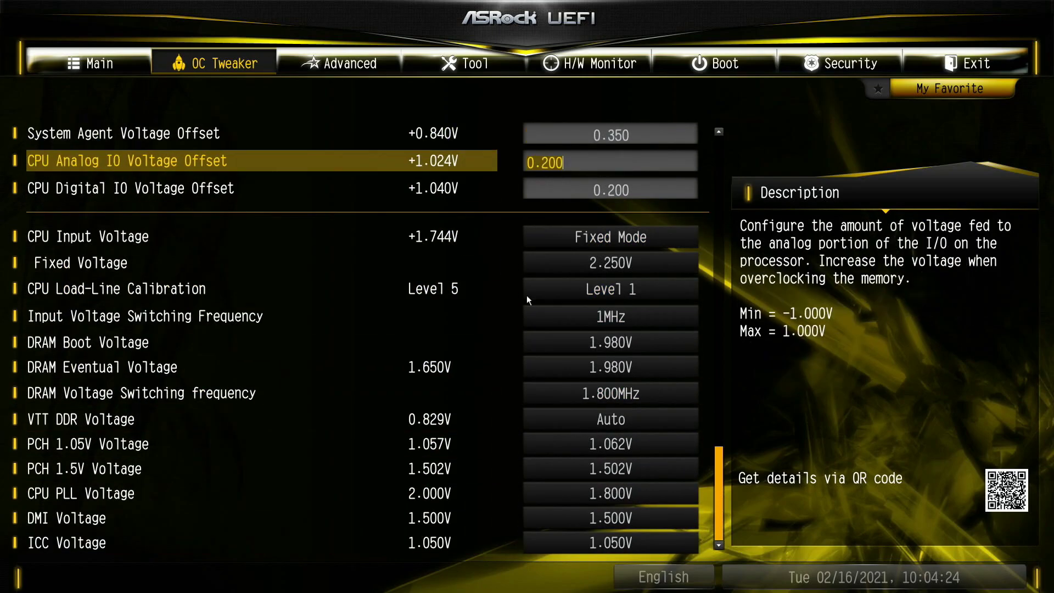
pyautogui.press('Up')
pyautogui.press('Up')
pyautogui.press('Up')
pyautogui.press('Up')
pyautogui.press('Up')
pyautogui.press('Up')
pyautogui.press('Up')
pyautogui.press('Up')
pyautogui.press('Up')
pyautogui.press('Up')
pyautogui.press('Up')
pyautogui.press('Up')
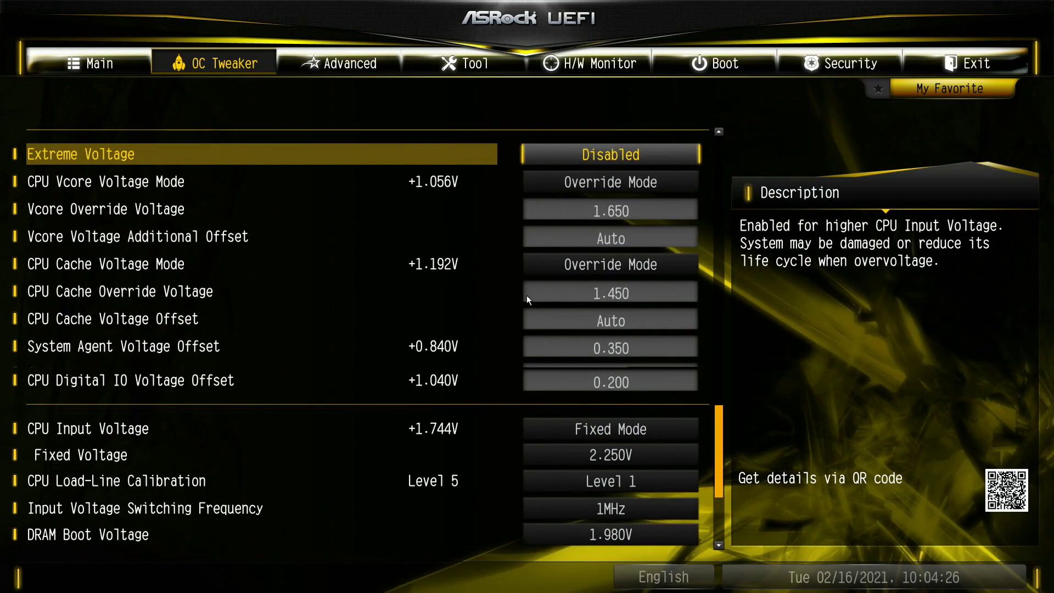
# Check the input, Extreme and Vcore voltage mode rows, then bring up the Save Changes and Exit prompt
pyautogui.press('Down')
pyautogui.press('Down')
pyautogui.press('Down')
pyautogui.press('Down')
pyautogui.press('Down')
pyautogui.press('Down')
pyautogui.press('Down')
pyautogui.press('Down')
pyautogui.press('Down')
pyautogui.press('Down')
pyautogui.press('Down')
pyautogui.press('Down')
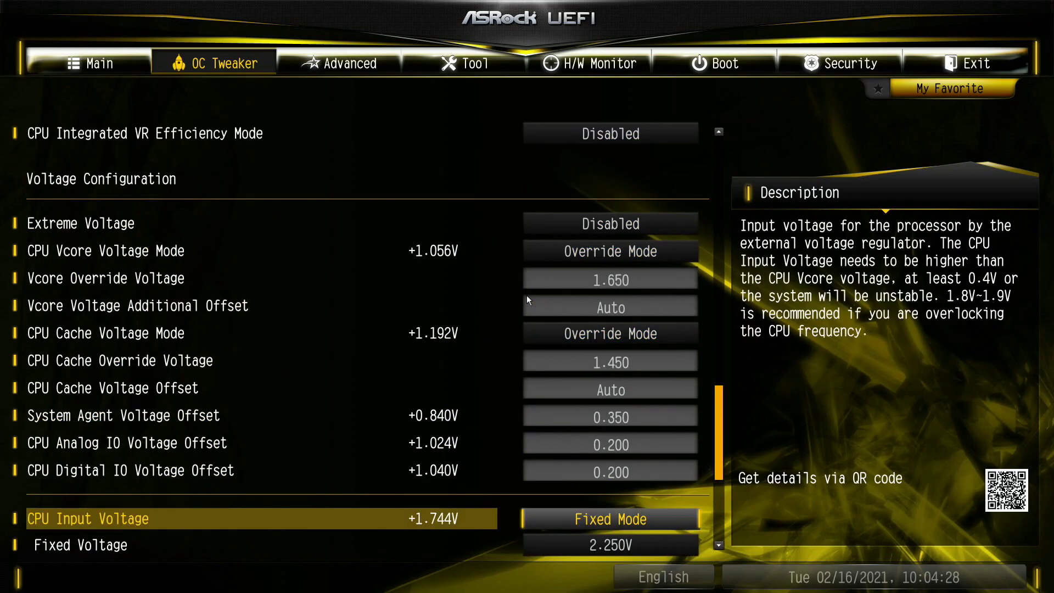
pyautogui.press('Down')
pyautogui.press('Up')
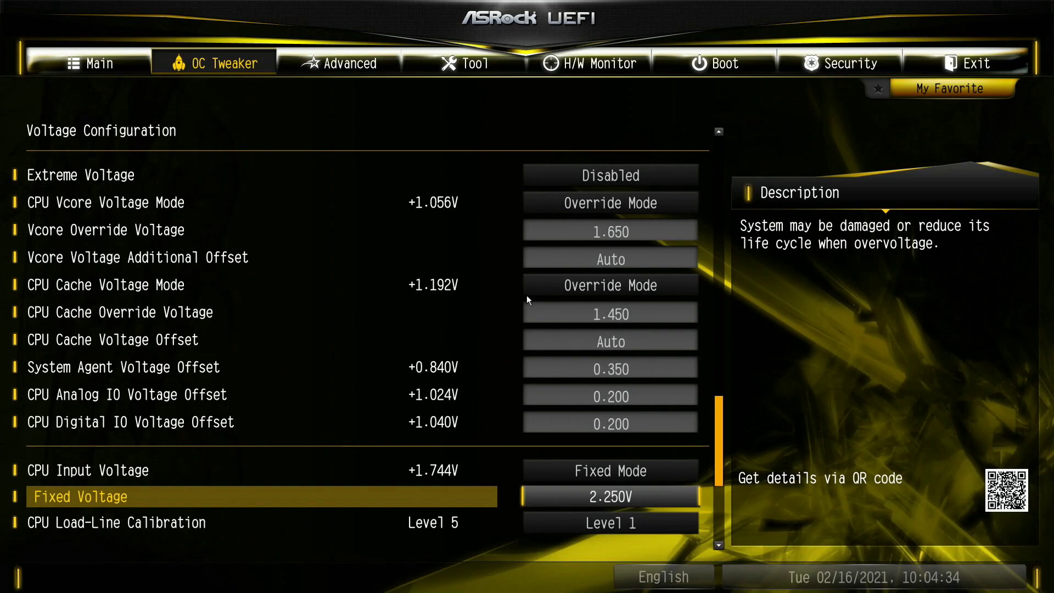
pyautogui.press('Up')
pyautogui.press('Up')
pyautogui.press('Up')
pyautogui.press('Up')
pyautogui.press('Up')
pyautogui.press('Up')
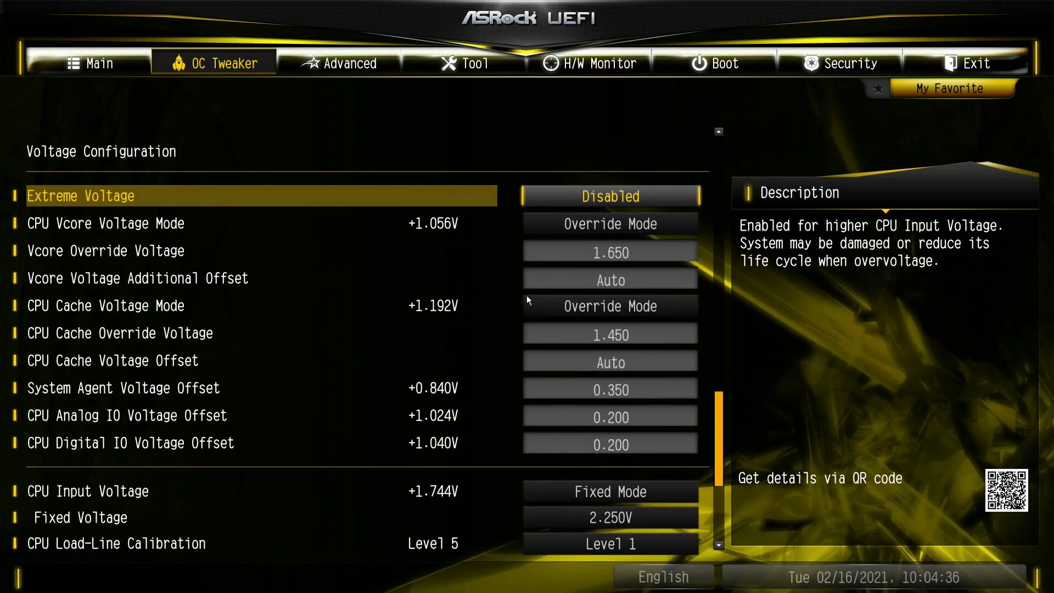
pyautogui.press('Down')
pyautogui.press('F10')
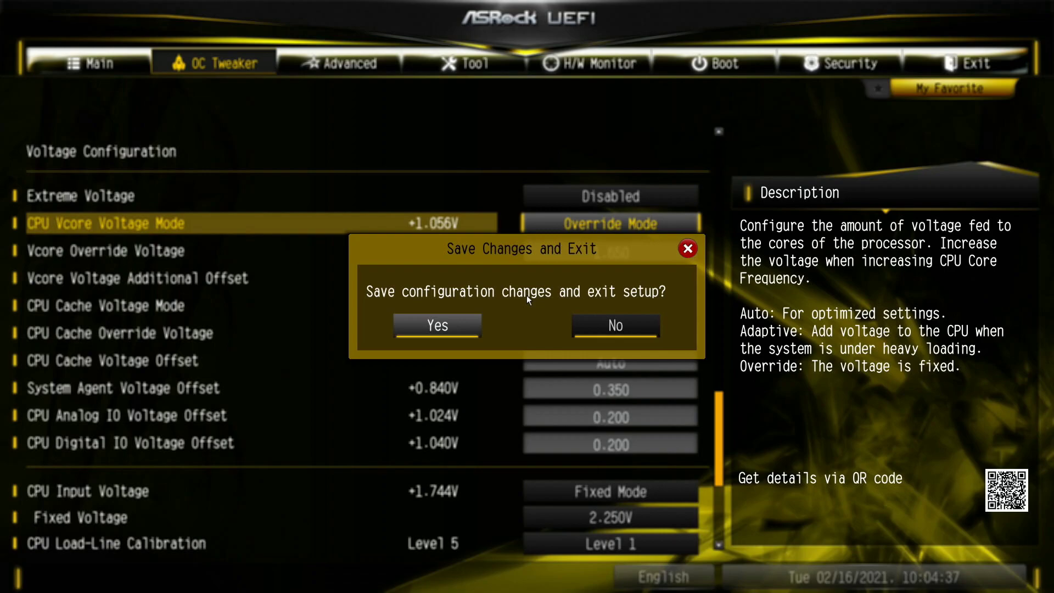
# Save and reboot, set System Agent Voltage Offset to 0.370, then call up save-and-exit
pyautogui.press('Return')
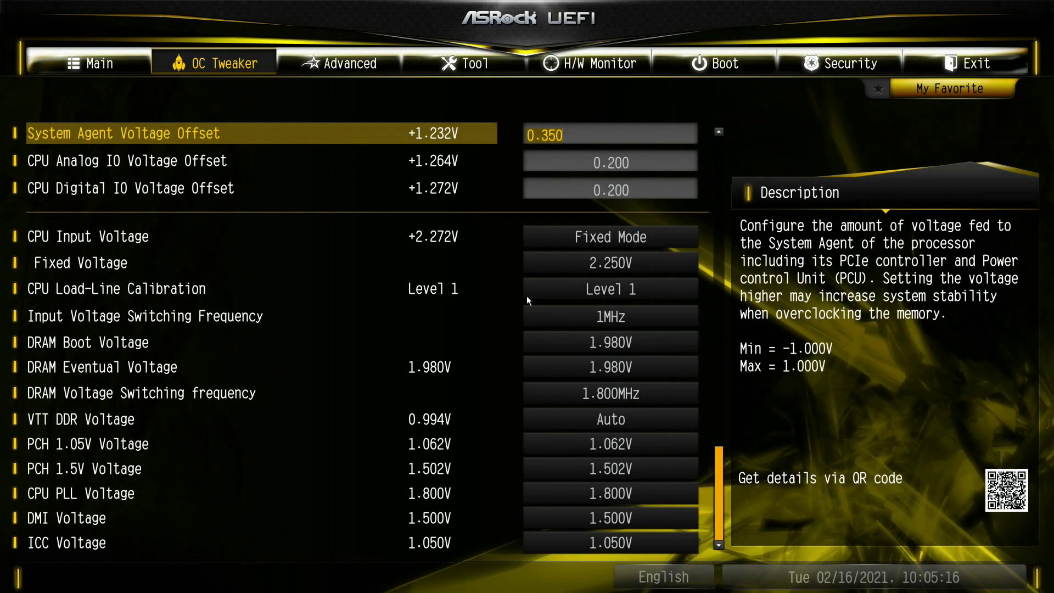
pyautogui.press('Up')
pyautogui.press('Down')
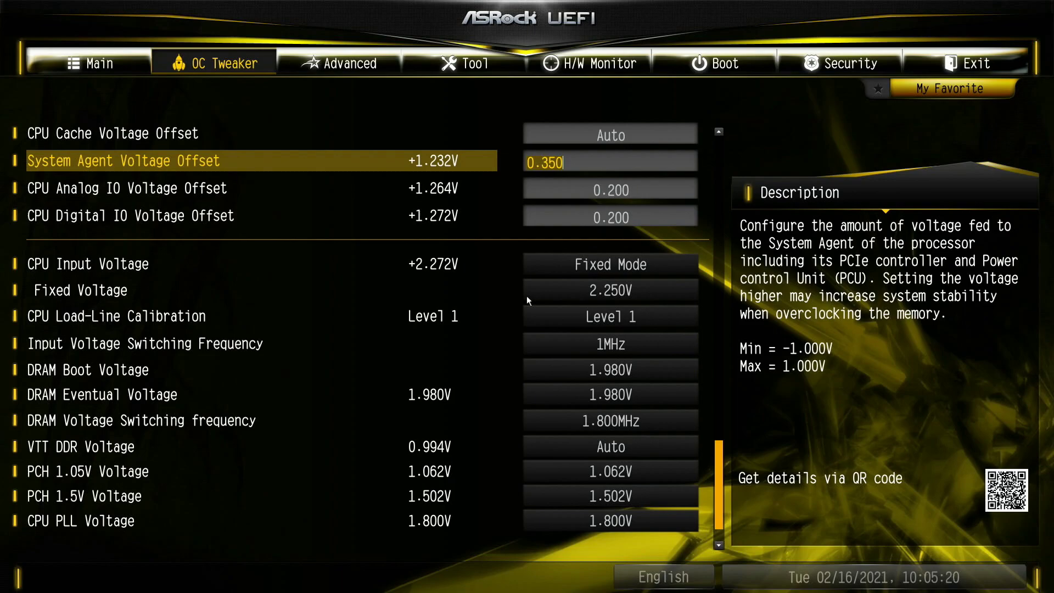
pyautogui.press('Down')
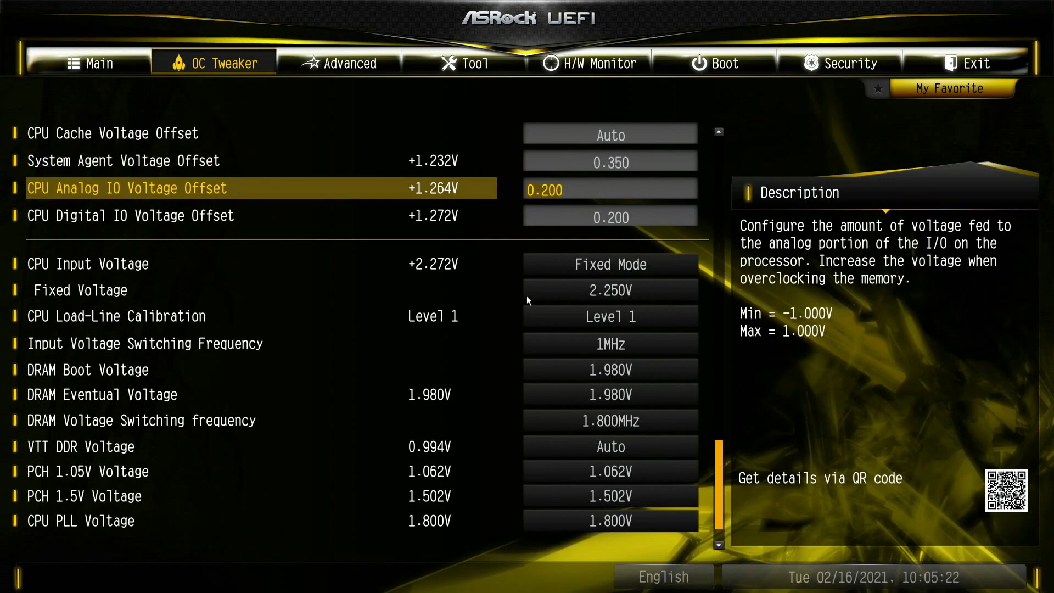
pyautogui.press('Up')
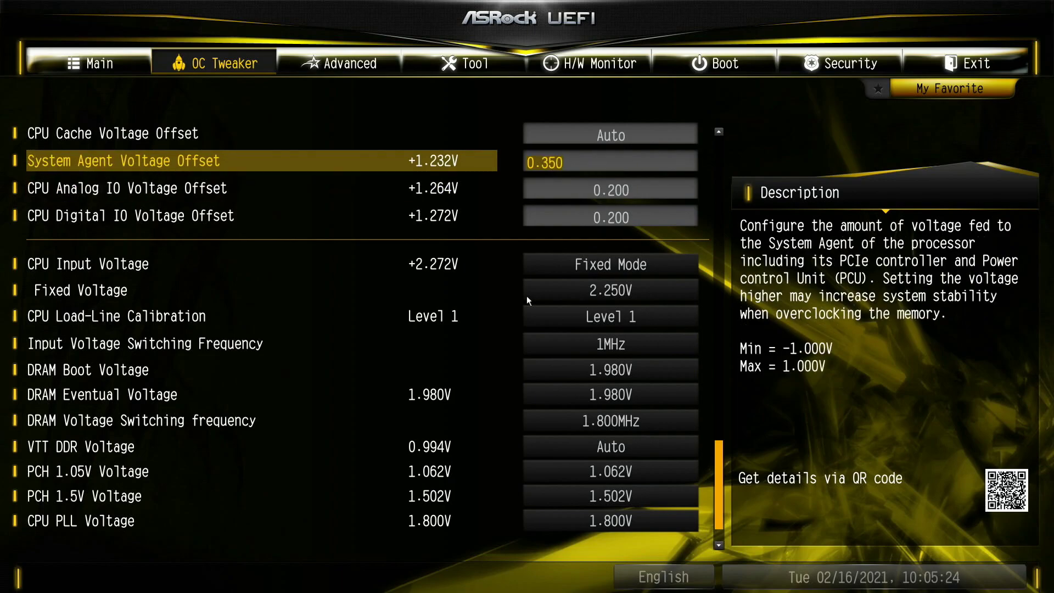
pyautogui.write('0.')
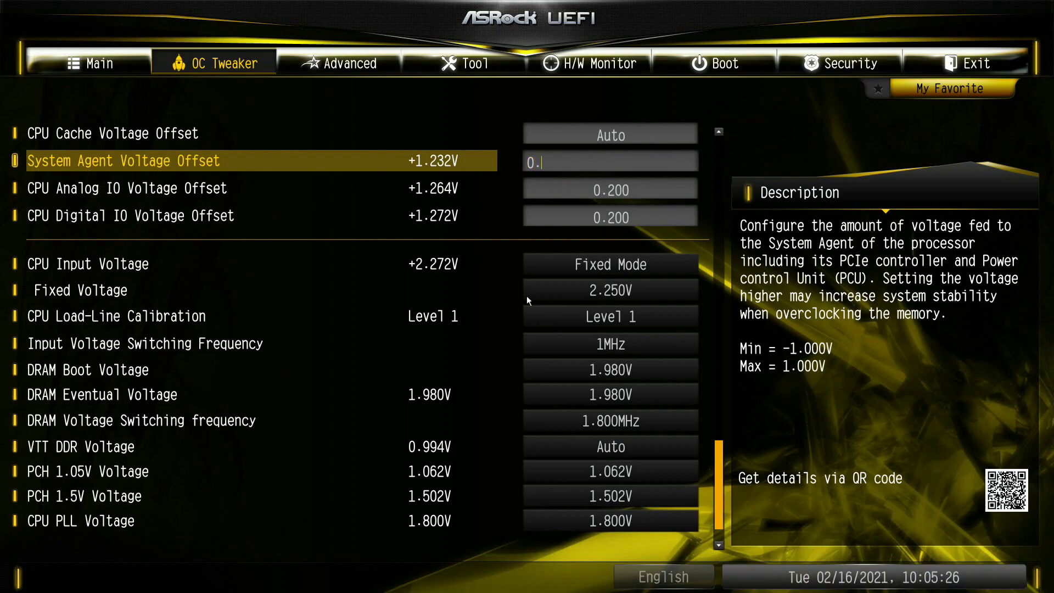
pyautogui.write('370')
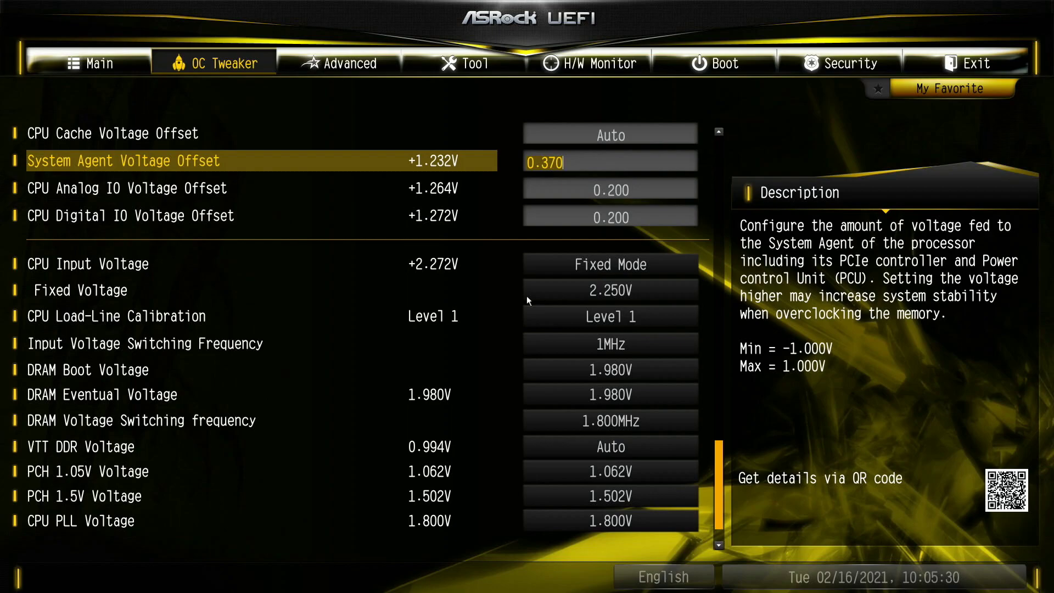
pyautogui.press('F10')
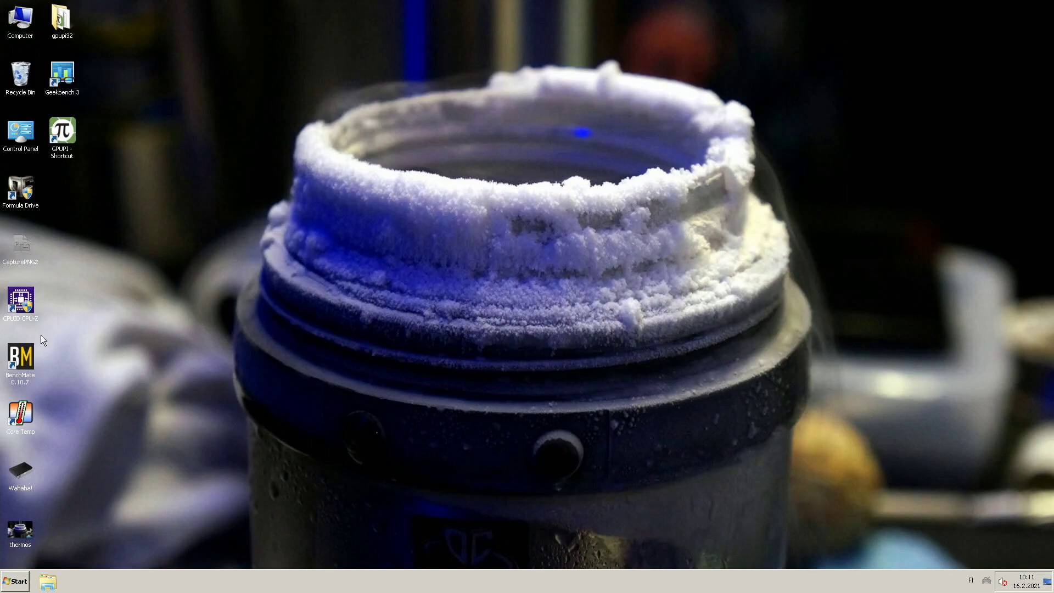
# Launch CPU-Z and BenchMate from their desktop icons
pyautogui.doubleClick(19, 307)
pyautogui.doubleClick(29, 374)
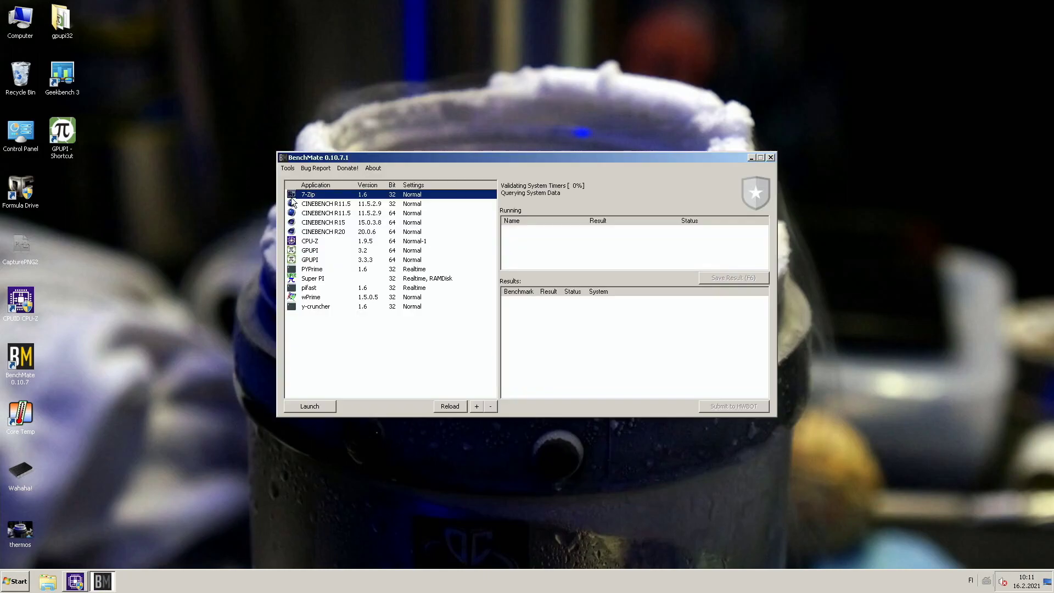
# Launch Cinebench R15 from BenchMate, place CPU-Z beside it, and run the CPU test scoring 1196 cb
pyautogui.doubleClick(349, 222)
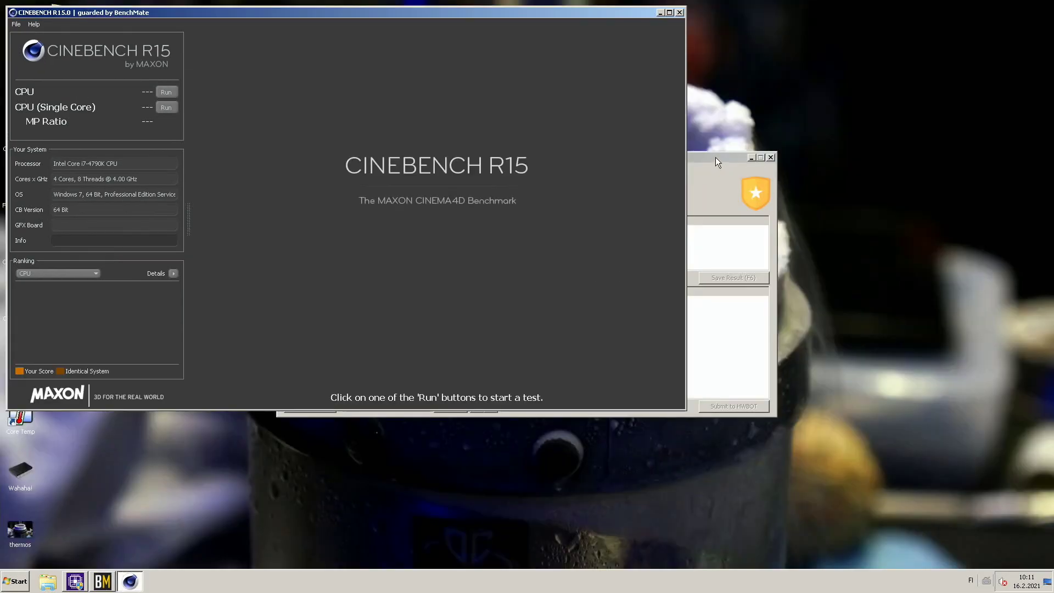
pyautogui.click(751, 158)
pyautogui.click(76, 580)
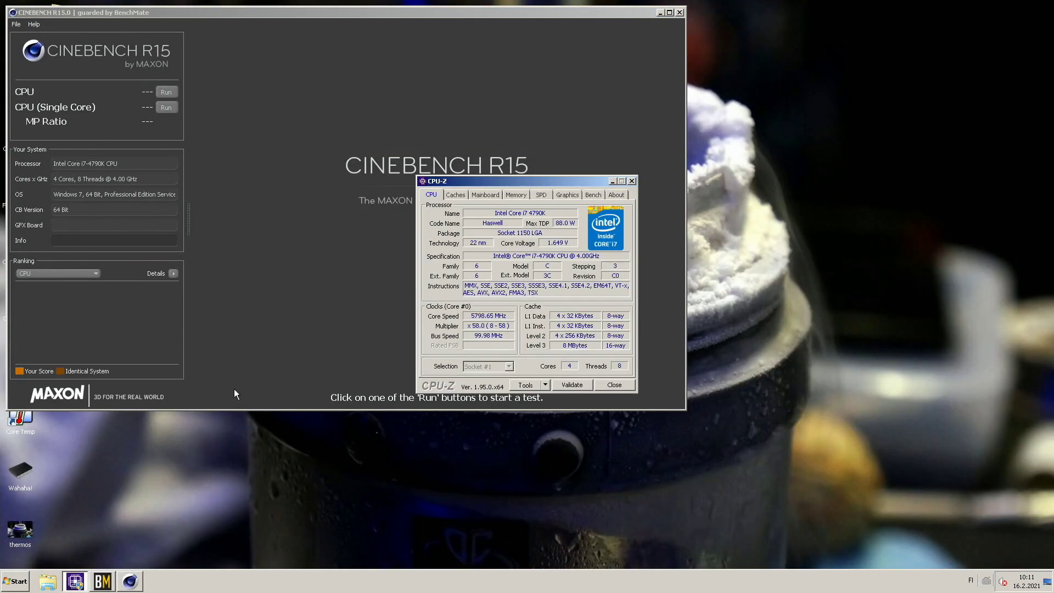
pyautogui.moveTo(492, 179); pyautogui.dragTo(816, 25)
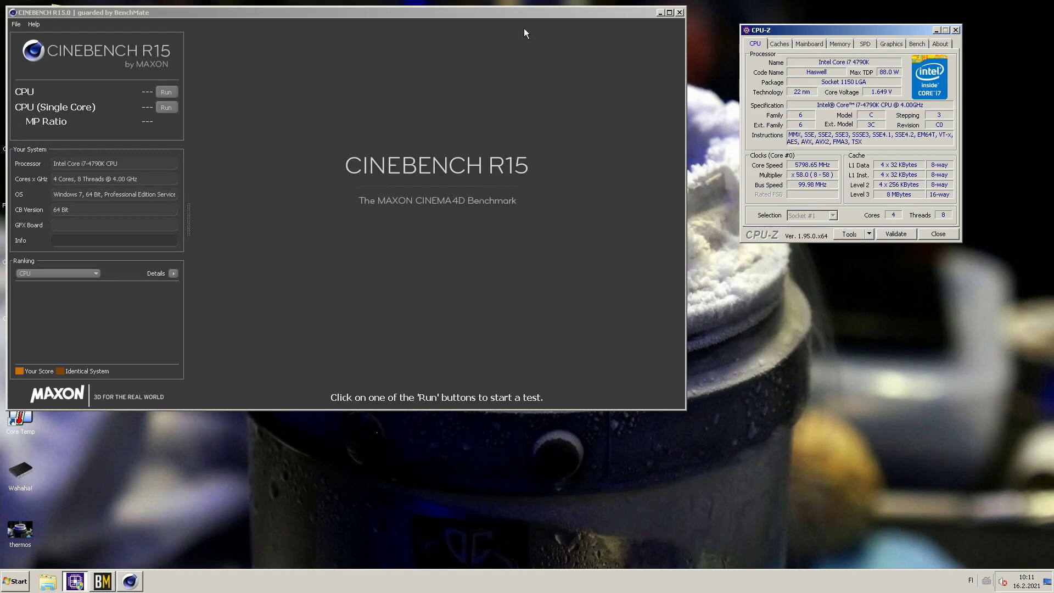
pyautogui.moveTo(502, 13); pyautogui.dragTo(548, 26)
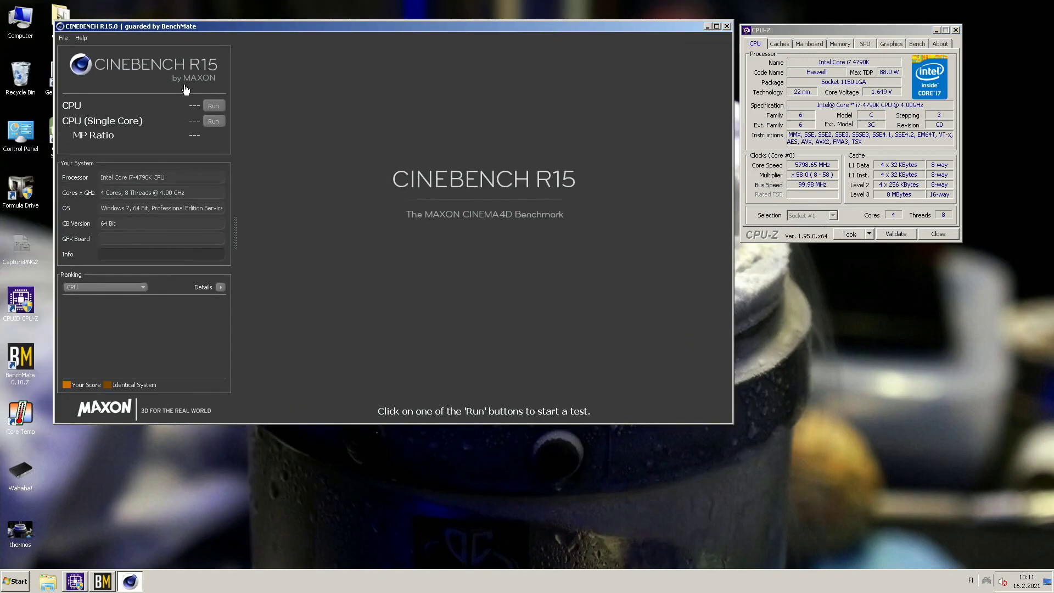
pyautogui.click(209, 106)
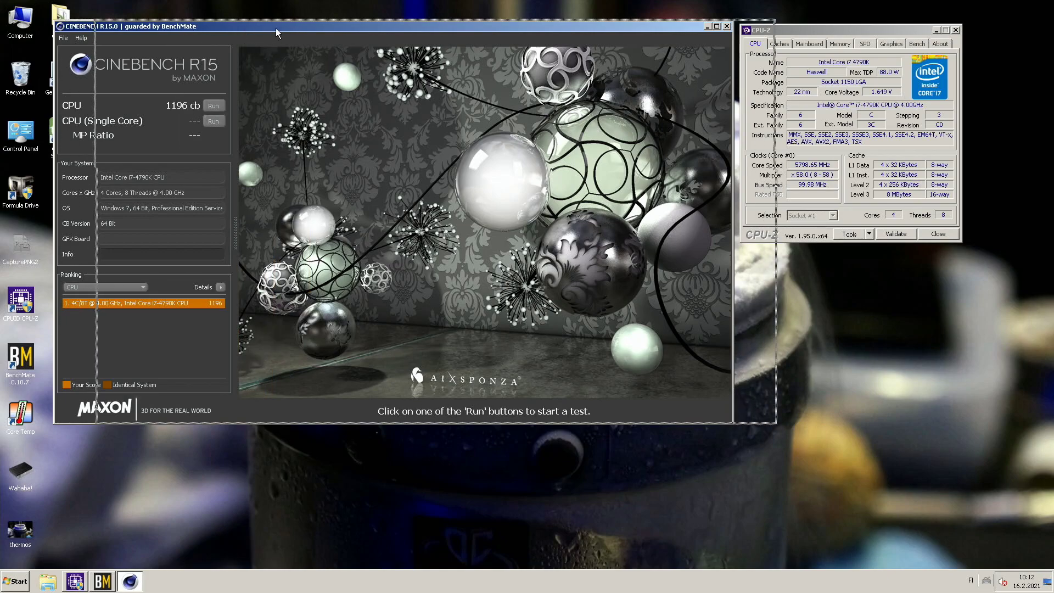
pyautogui.moveTo(275, 28); pyautogui.dragTo(330, 27)
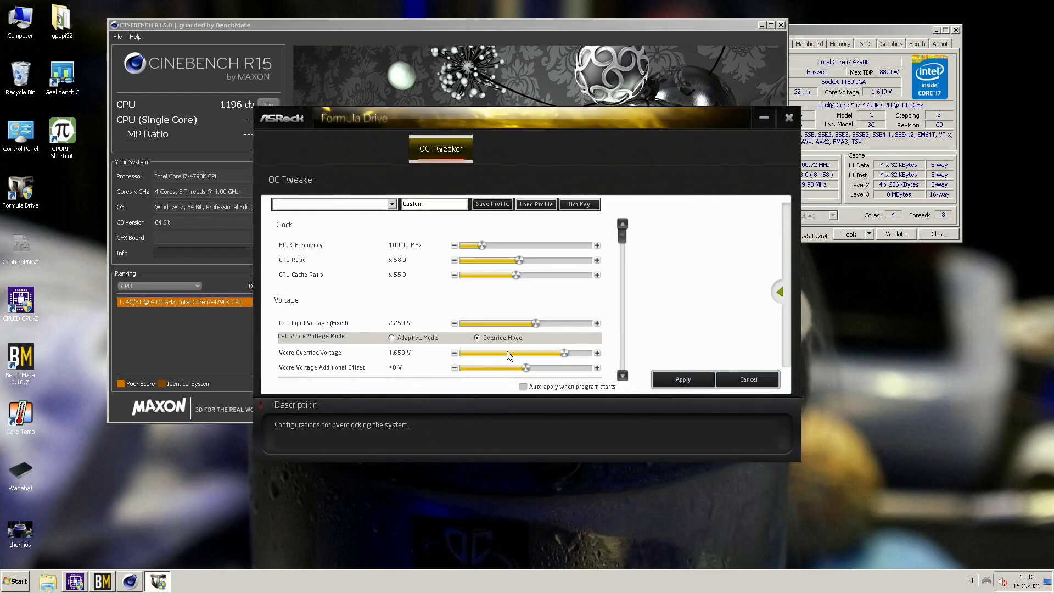
# Raise CPU Ratio to x60.0 and CPU Cache Ratio to x56.0 in Formula Drive, apply, and close it
pyautogui.scroll(-3, 622, 259)
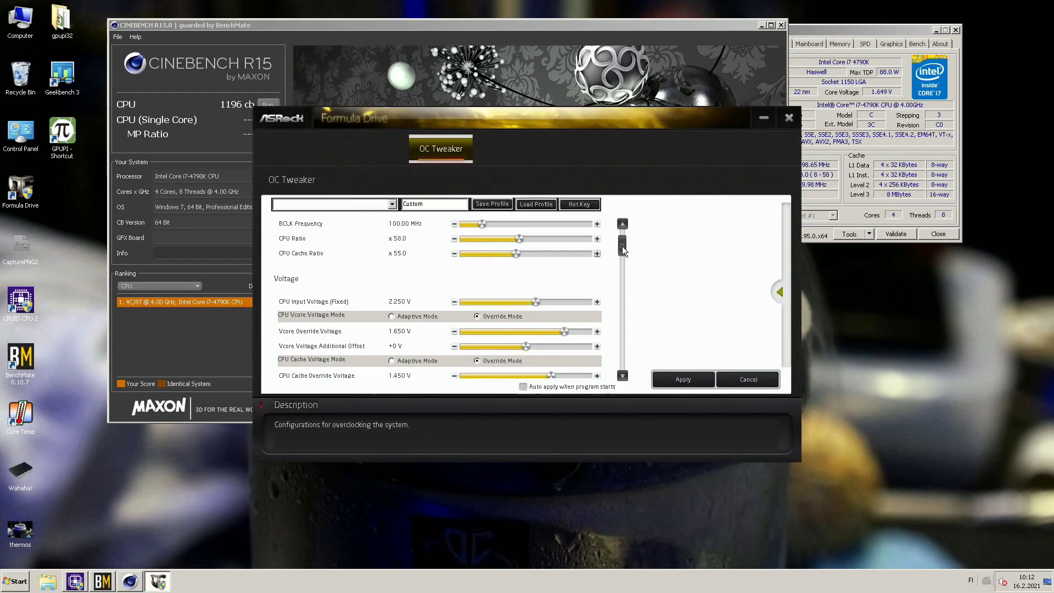
pyautogui.moveTo(622, 265)
pyautogui.mouseDown()
pyautogui.moveTo(622, 359)
pyautogui.moveTo(631, 270)
pyautogui.moveTo(614, 246)
pyautogui.mouseUp()
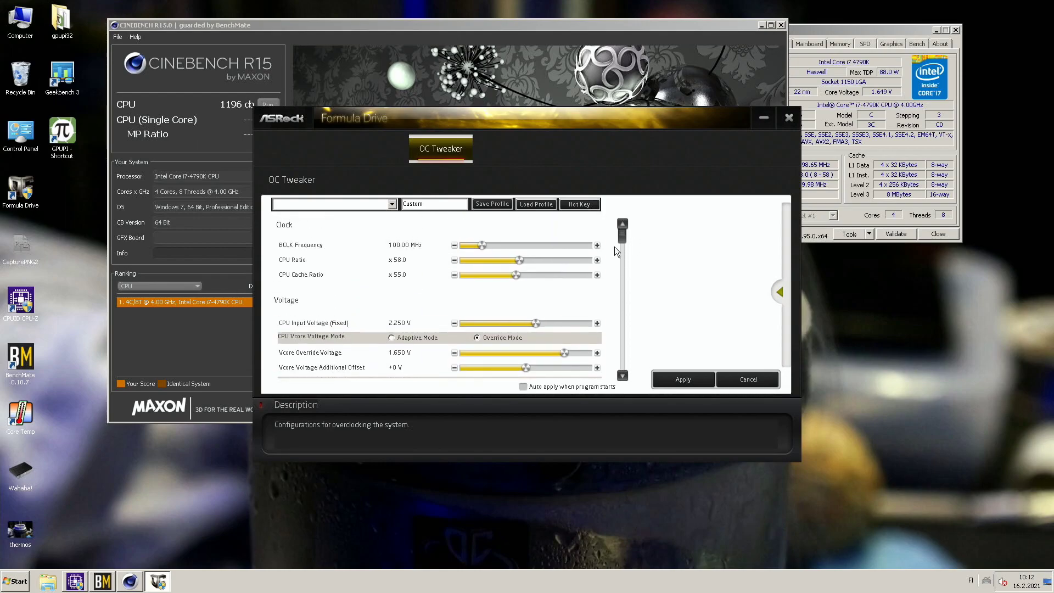
pyautogui.click(596, 260)
pyautogui.click(597, 260)
pyautogui.click(596, 275)
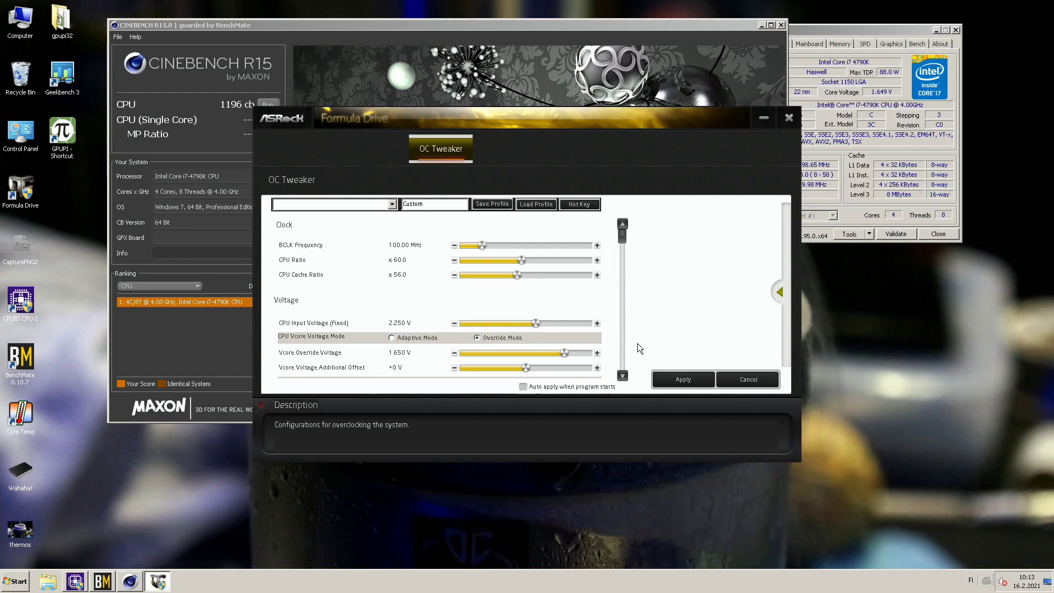
pyautogui.click(682, 378)
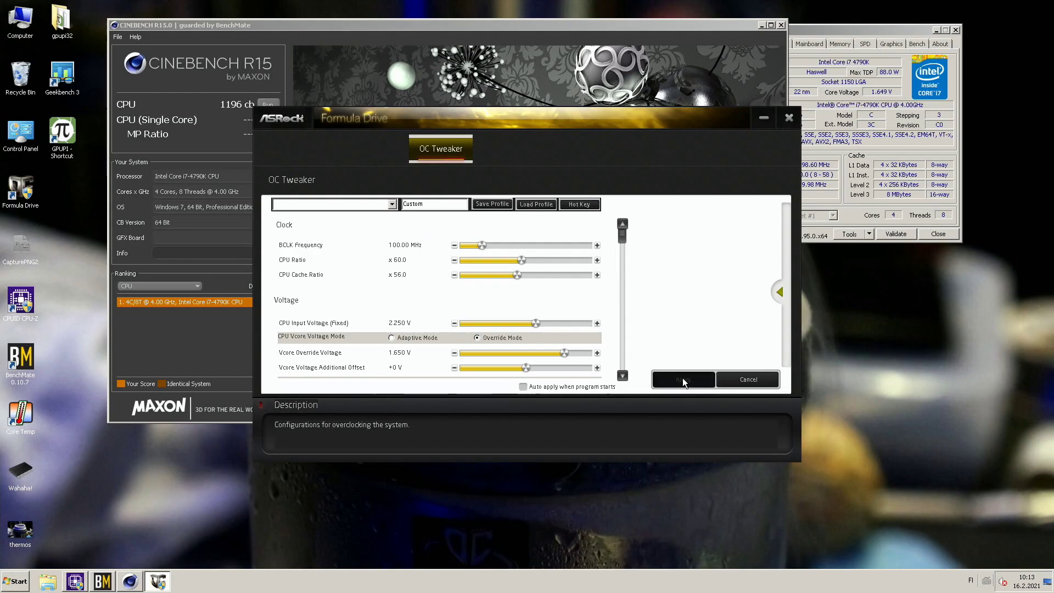
pyautogui.click(788, 117)
pyautogui.moveTo(676, 25); pyautogui.dragTo(628, 22)
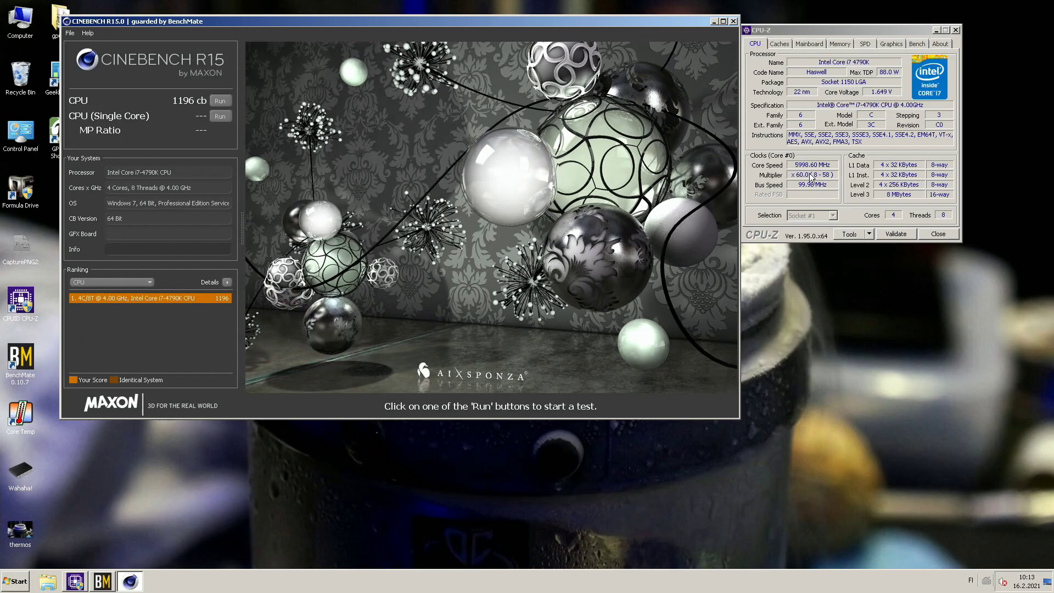
# Rerun the Cinebench CPU test at about 6 GHz and dismiss the resulting application error
pyautogui.click(222, 99)
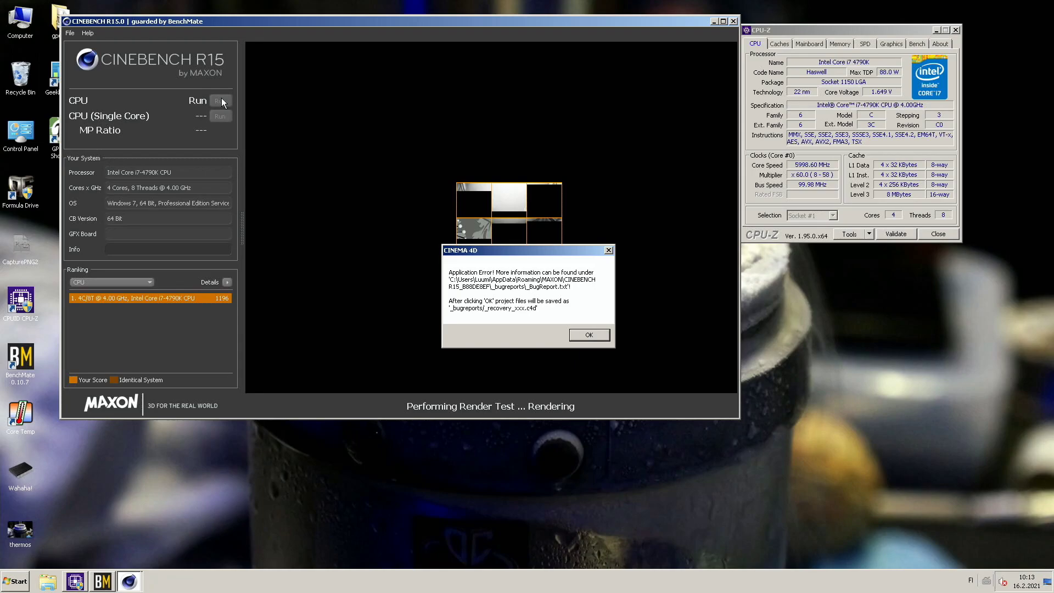
pyautogui.press('Return')
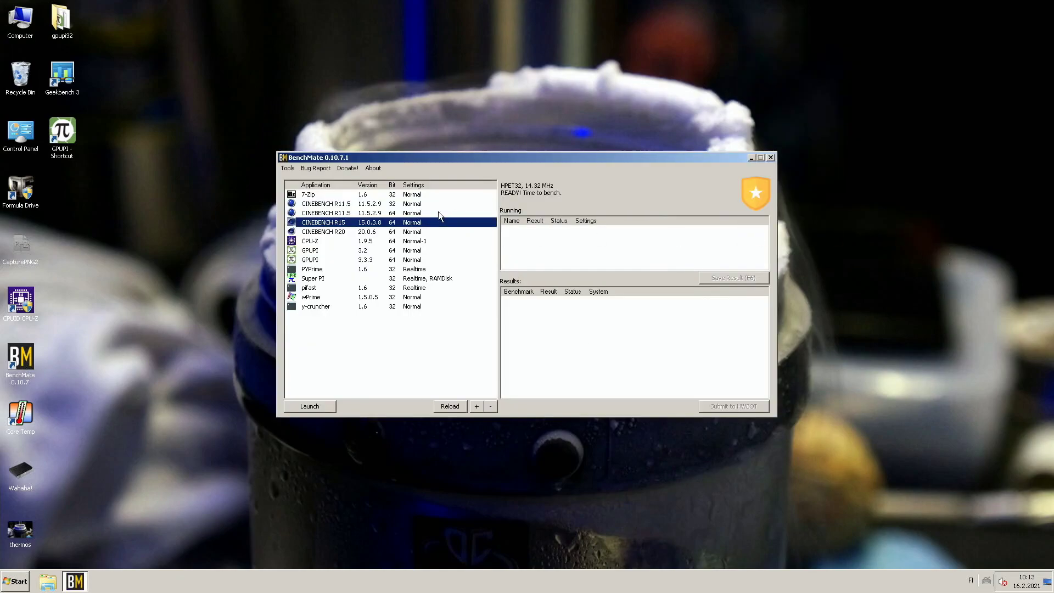
# Relaunch Cinebench R15 through BenchMate, move it right, and complete a CPU run scoring 1233 cb
pyautogui.doubleClick(432, 223)
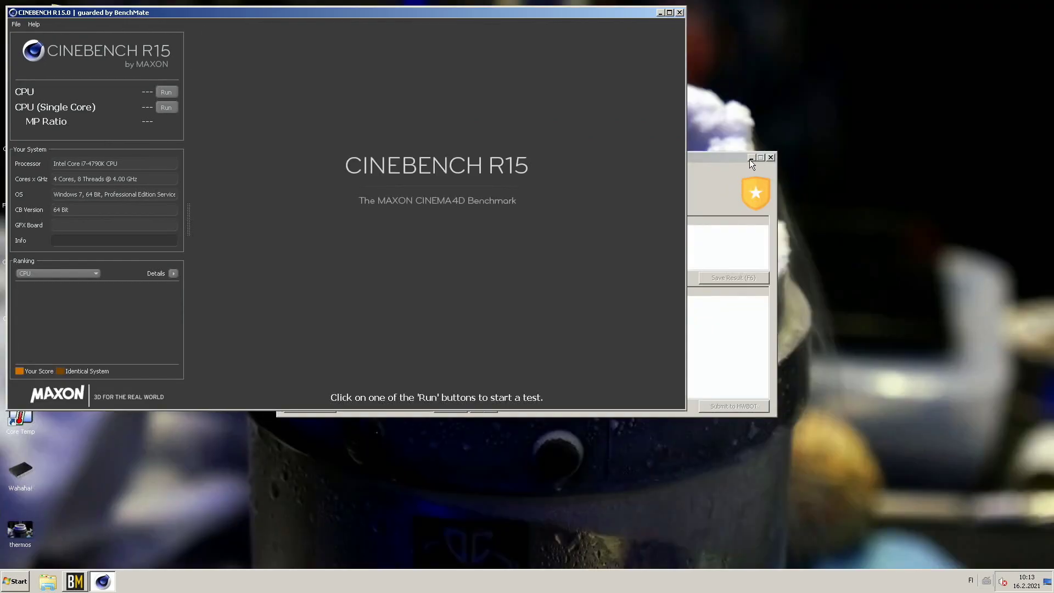
pyautogui.click(750, 158)
pyautogui.moveTo(508, 11); pyautogui.dragTo(820, 13)
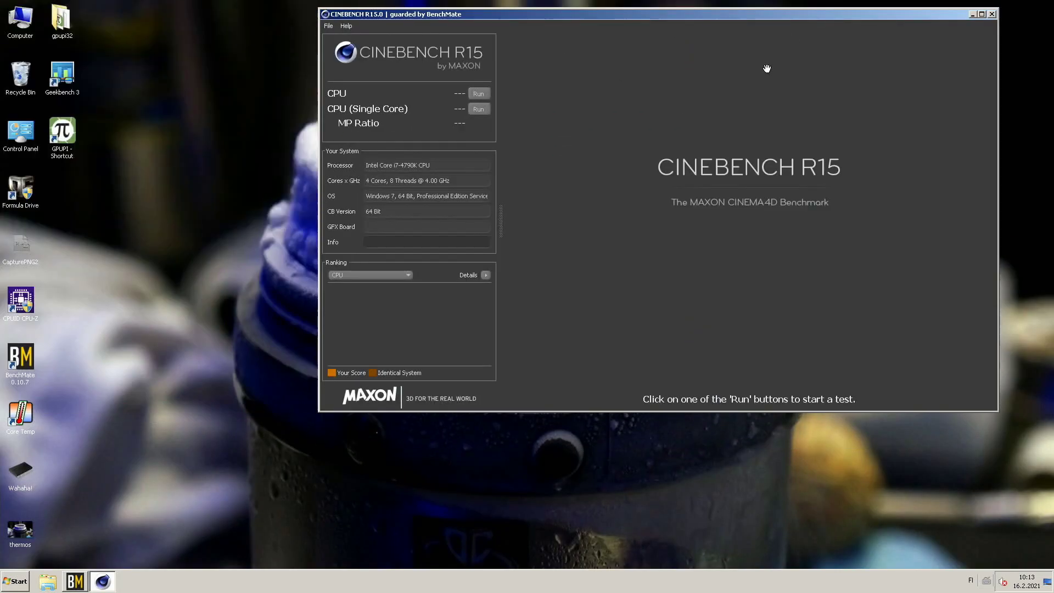
pyautogui.click(476, 92)
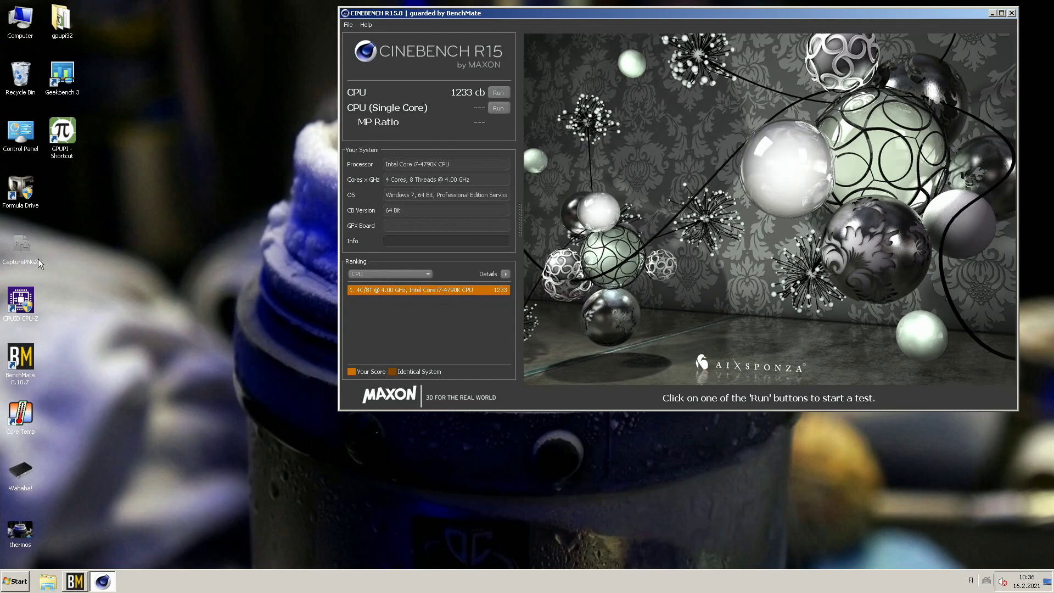
pyautogui.click(13, 480)
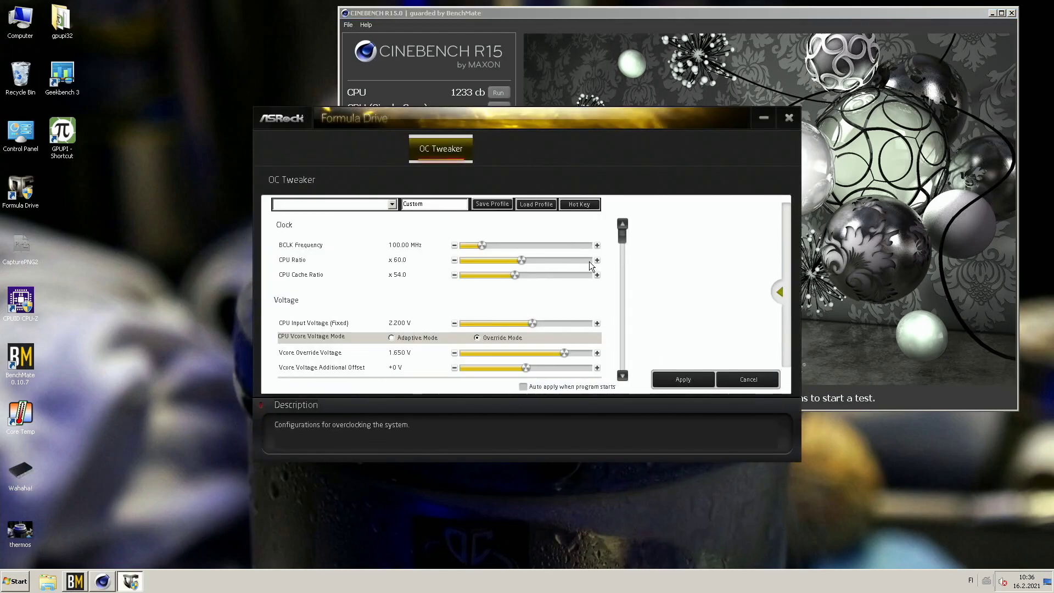
# Bump CPU ratio to x61 and cache ratio to x55, apply, close Formula Drive, and rerun for 1285 cb
pyautogui.click(596, 275)
pyautogui.click(597, 260)
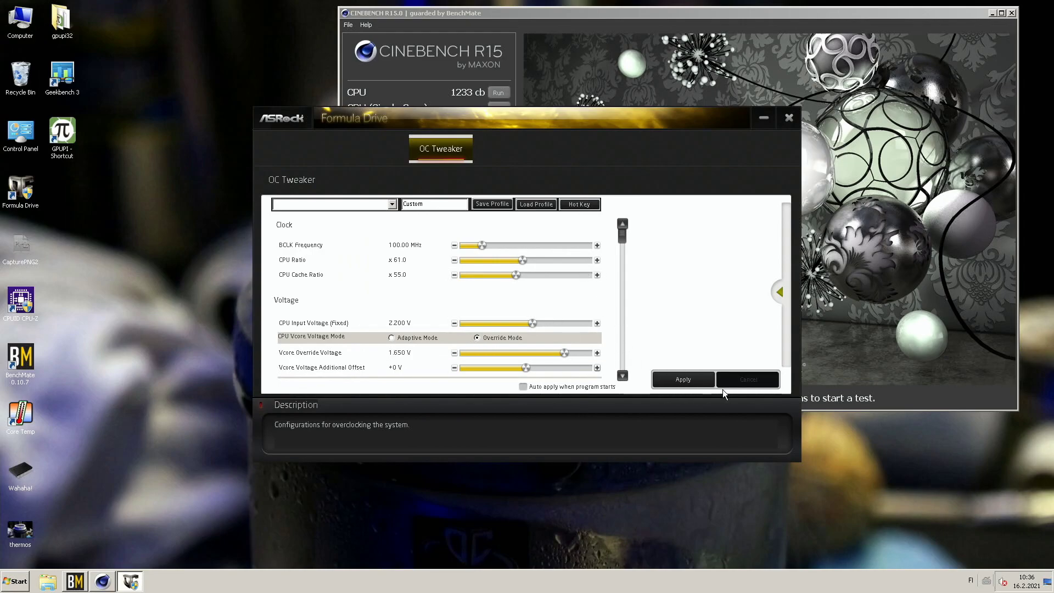
pyautogui.click(670, 379)
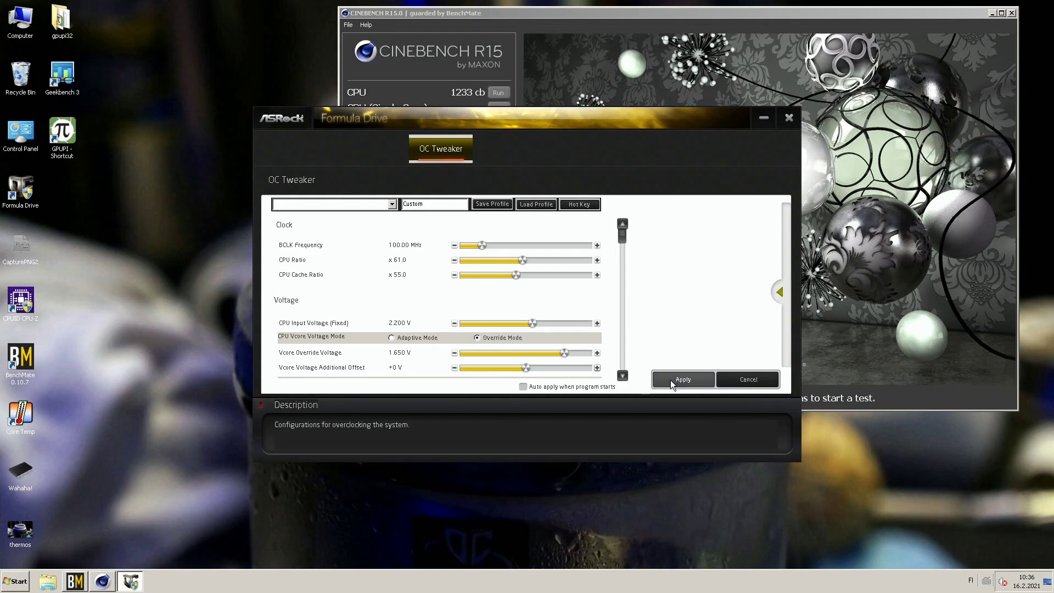
pyautogui.click(787, 118)
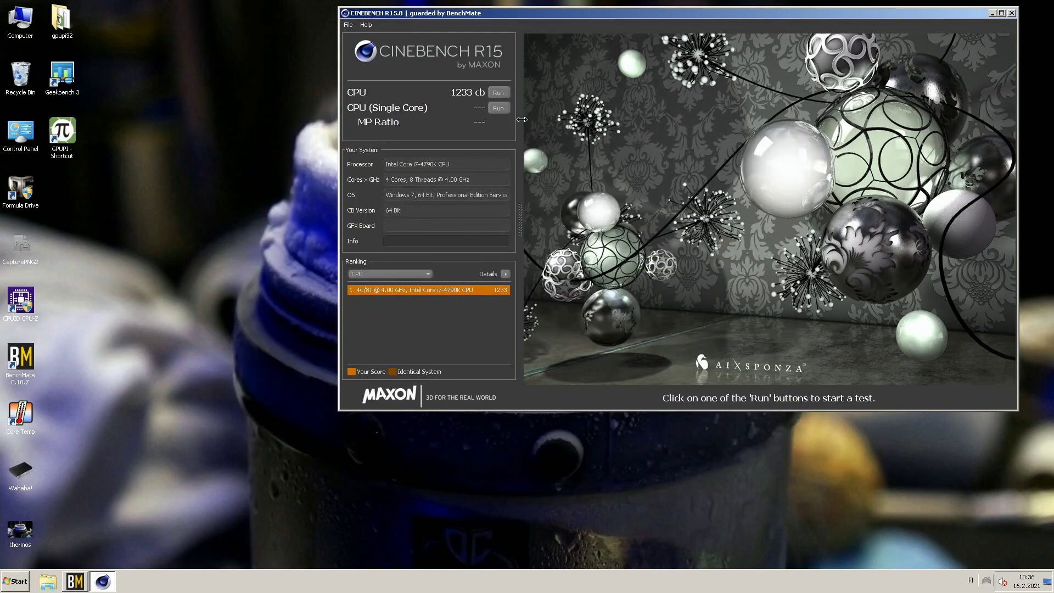
pyautogui.click(504, 96)
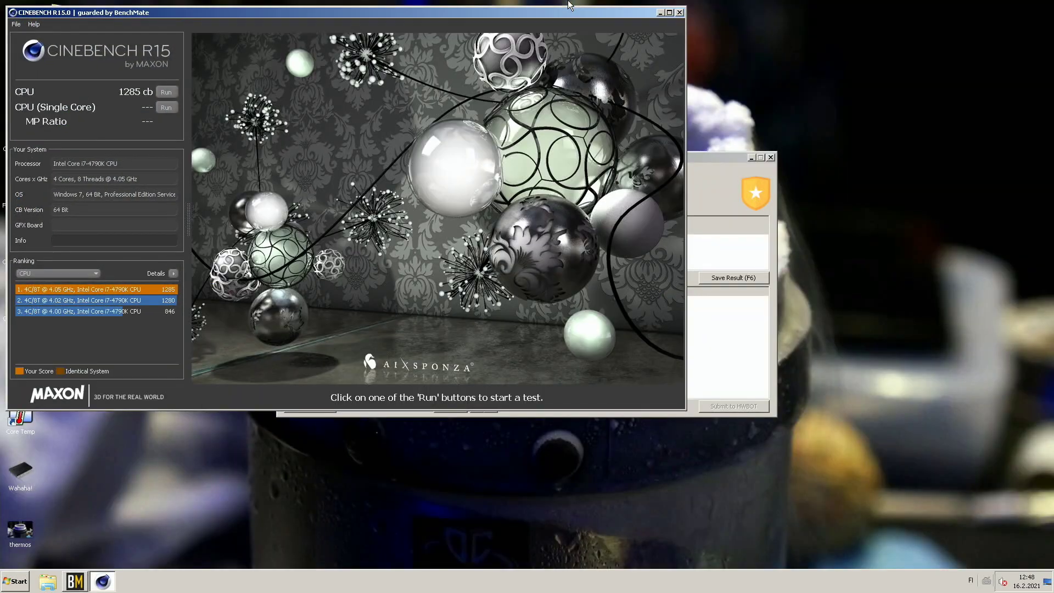
# Save the 1285 cb Cinebench result in BenchMate
pyautogui.moveTo(566, 15); pyautogui.dragTo(895, 21)
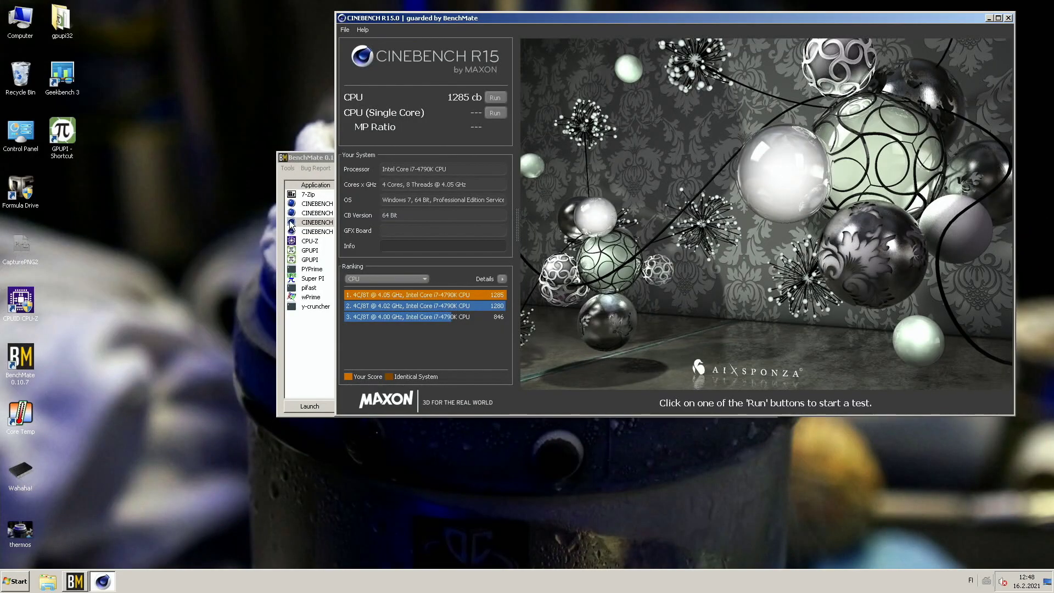
pyautogui.click(312, 158)
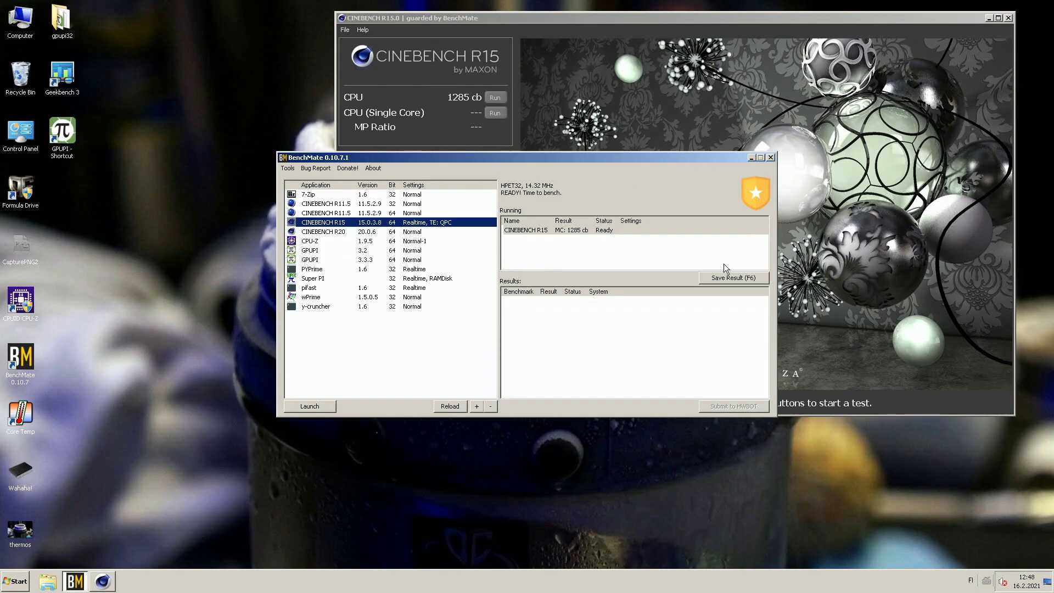
pyautogui.click(720, 278)
pyautogui.moveTo(786, 21); pyautogui.dragTo(563, 24)
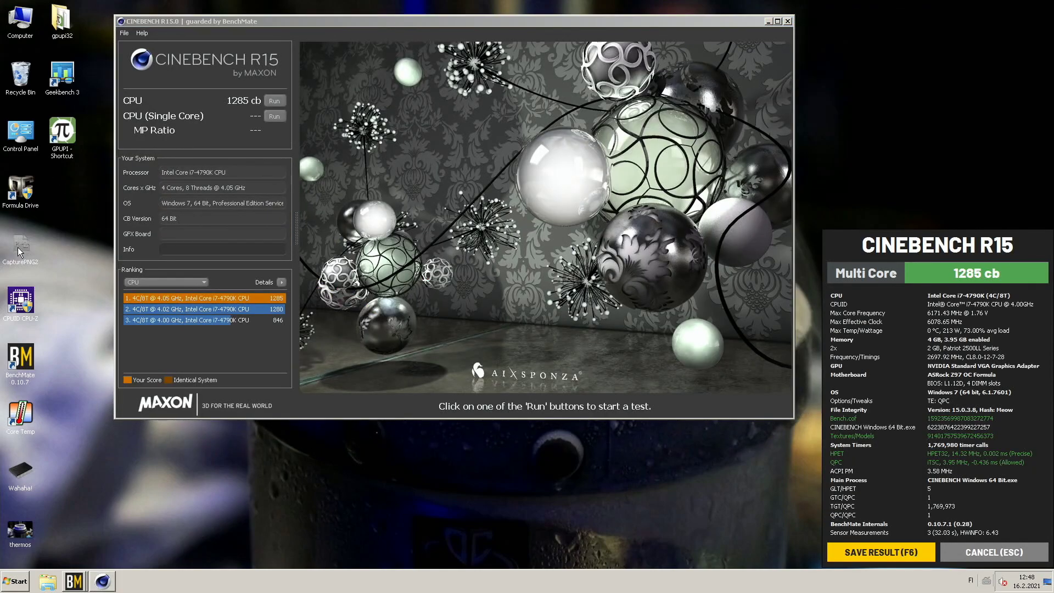
# Open two CPU-Z windows showing the Memory and Mainboard tabs and arrange them around the result
pyautogui.doubleClick(27, 299)
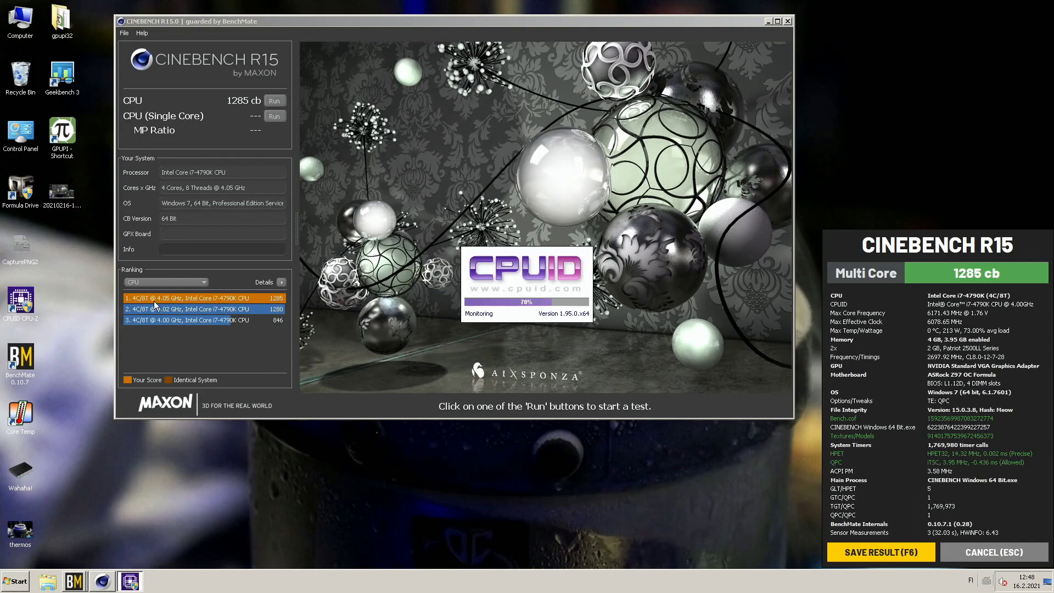
pyautogui.click(516, 195)
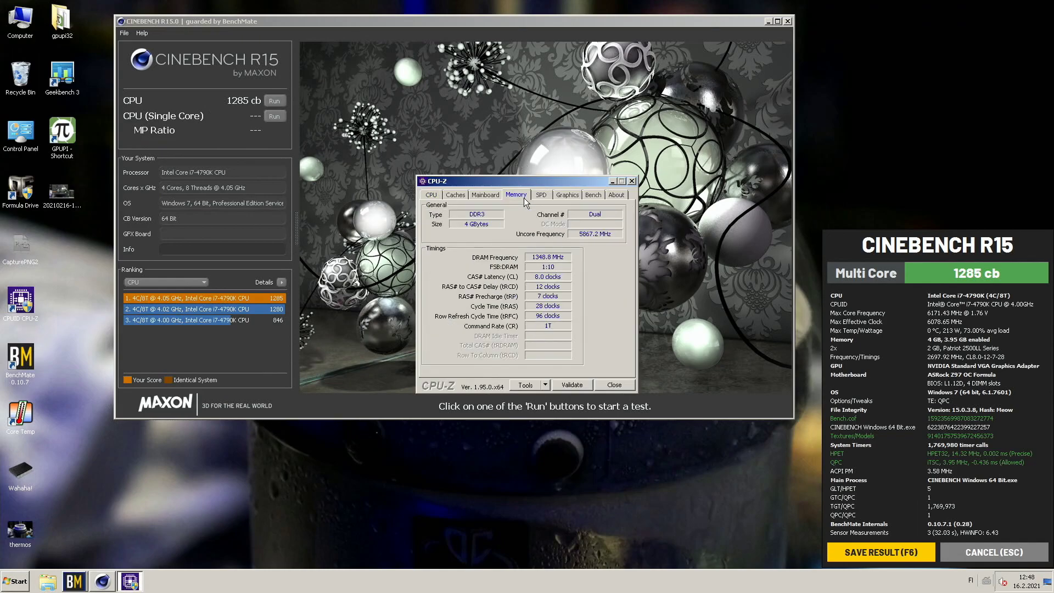
pyautogui.moveTo(535, 179); pyautogui.dragTo(927, 8)
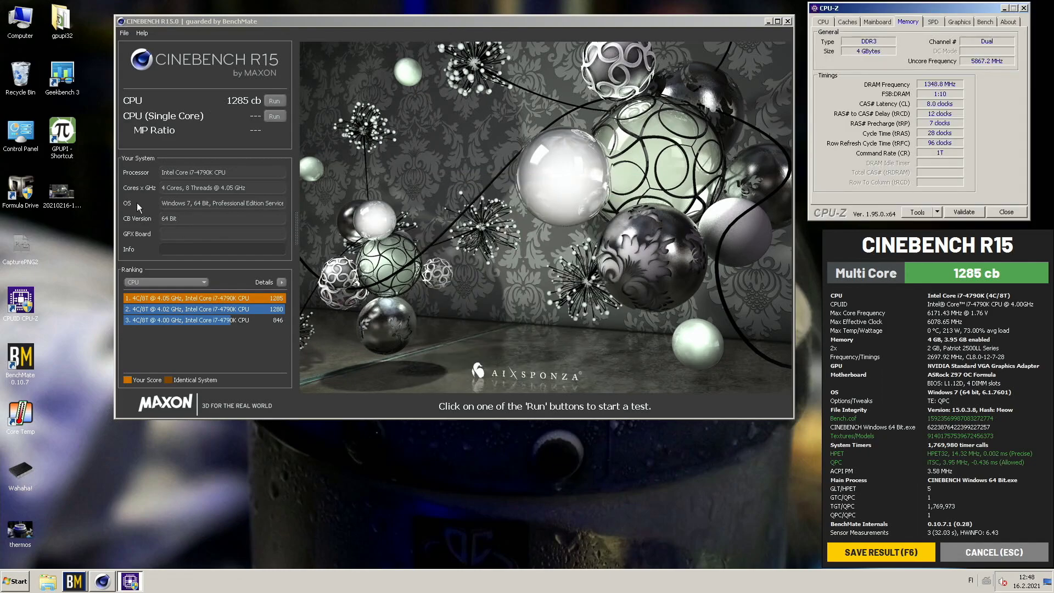
pyautogui.doubleClick(18, 313)
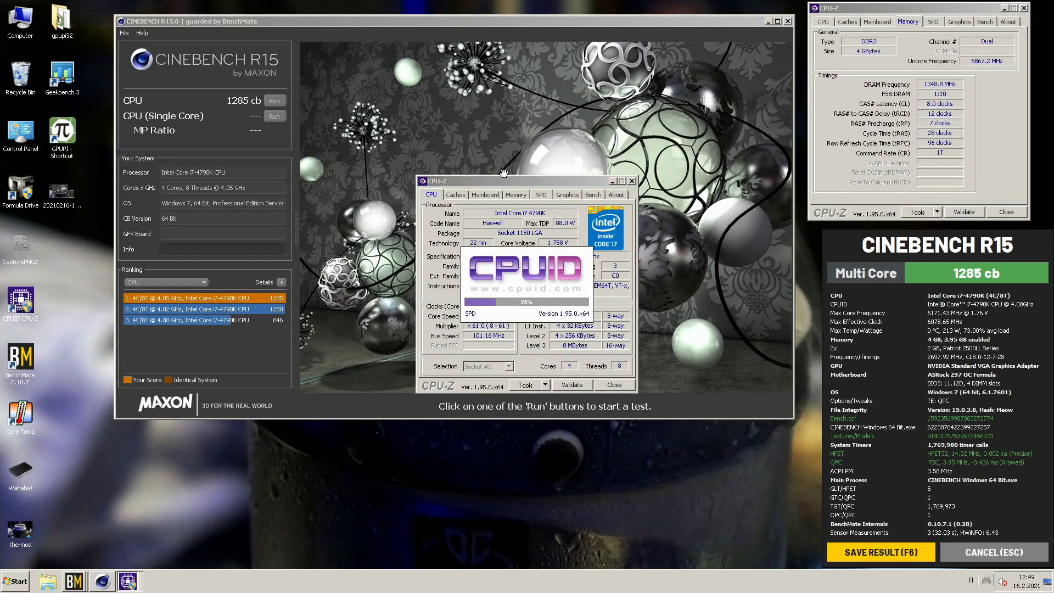
pyautogui.moveTo(164, 332); pyautogui.dragTo(158, 336)
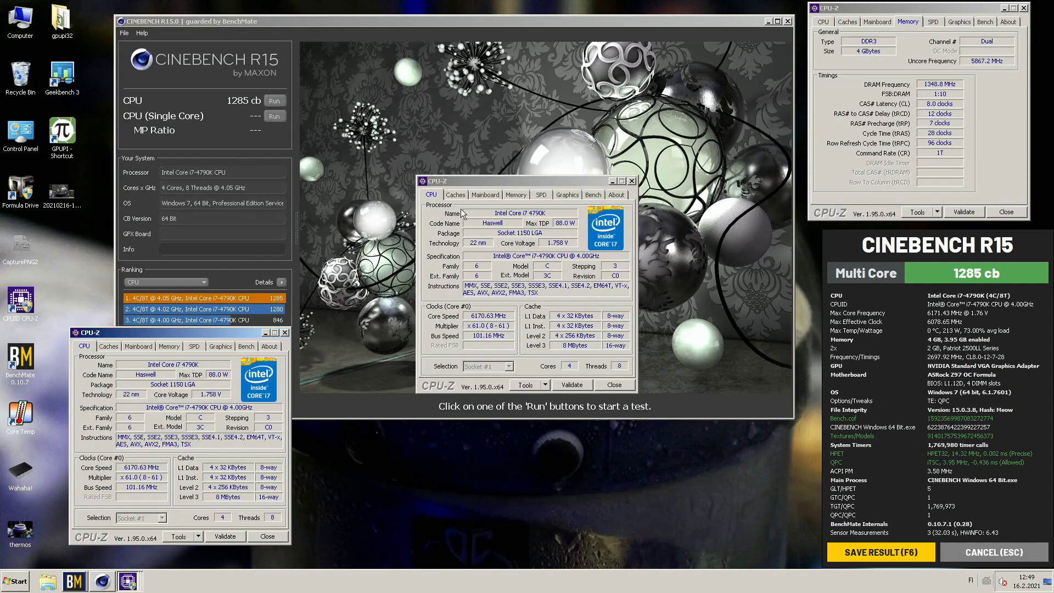
pyautogui.click(476, 193)
pyautogui.moveTo(499, 270); pyautogui.dragTo(427, 406)
# Capture the screenshot with the CapturePNG2 tool and close the Mainboard CPU-Z window
pyautogui.click(22, 246)
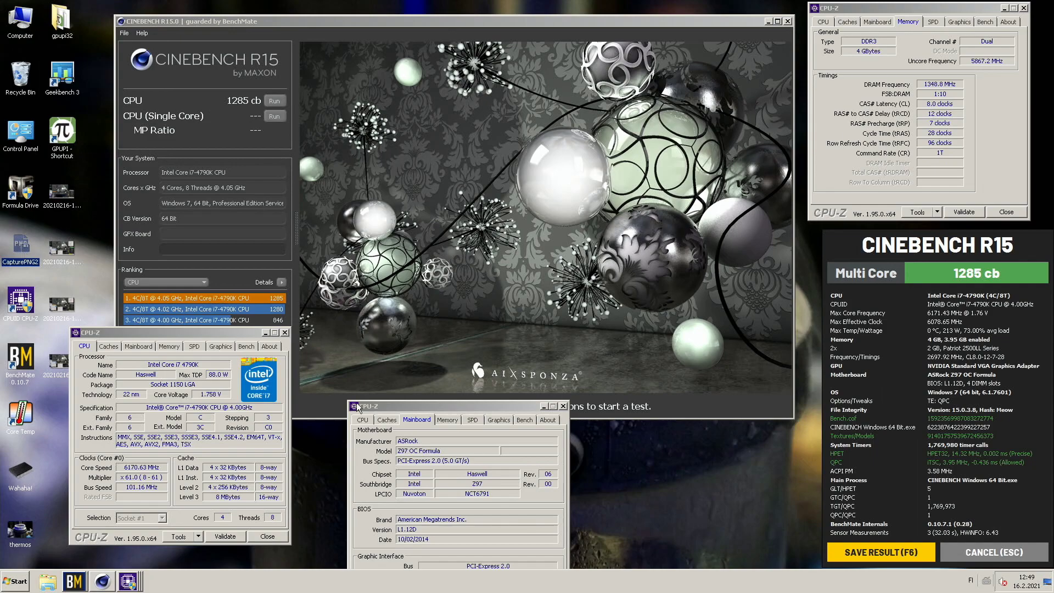
pyautogui.click(564, 407)
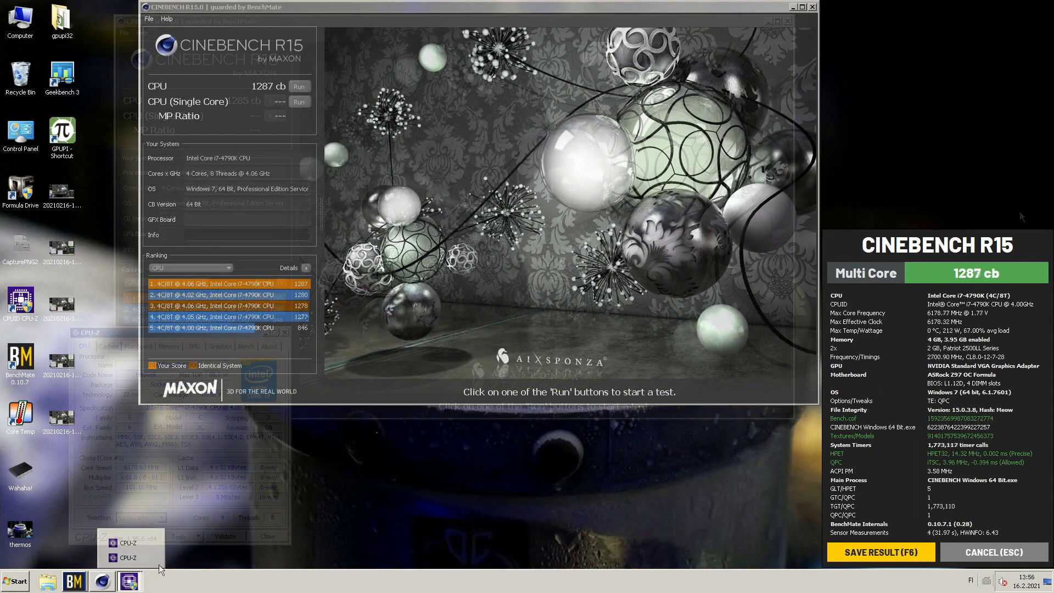
pyautogui.click(129, 581)
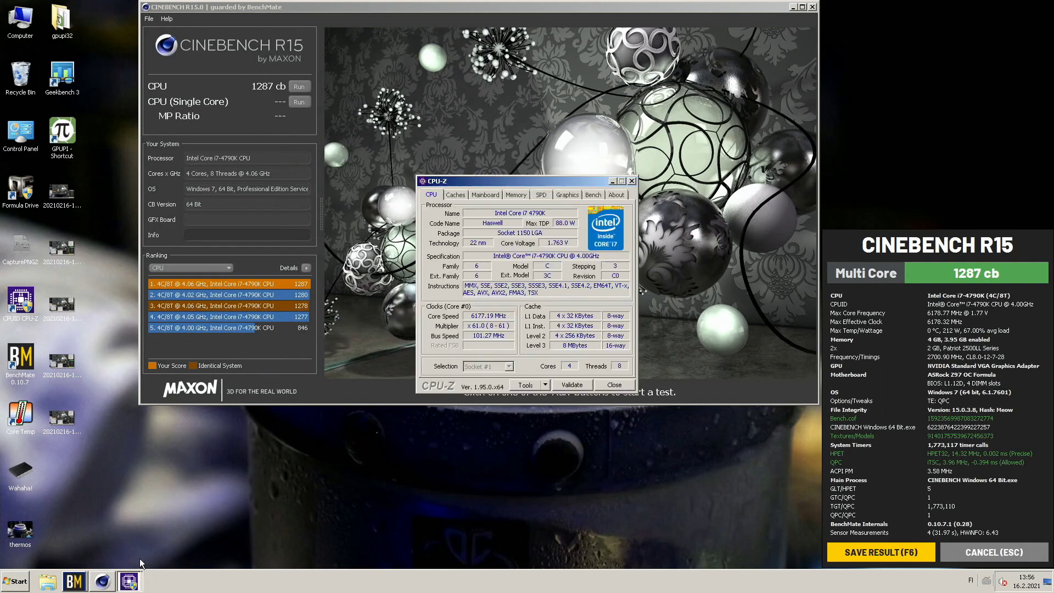
# Place CPU-Z memory timings top right and processor details lower left, then capture a screenshot
pyautogui.click(516, 195)
pyautogui.moveTo(531, 180); pyautogui.dragTo(900, 39)
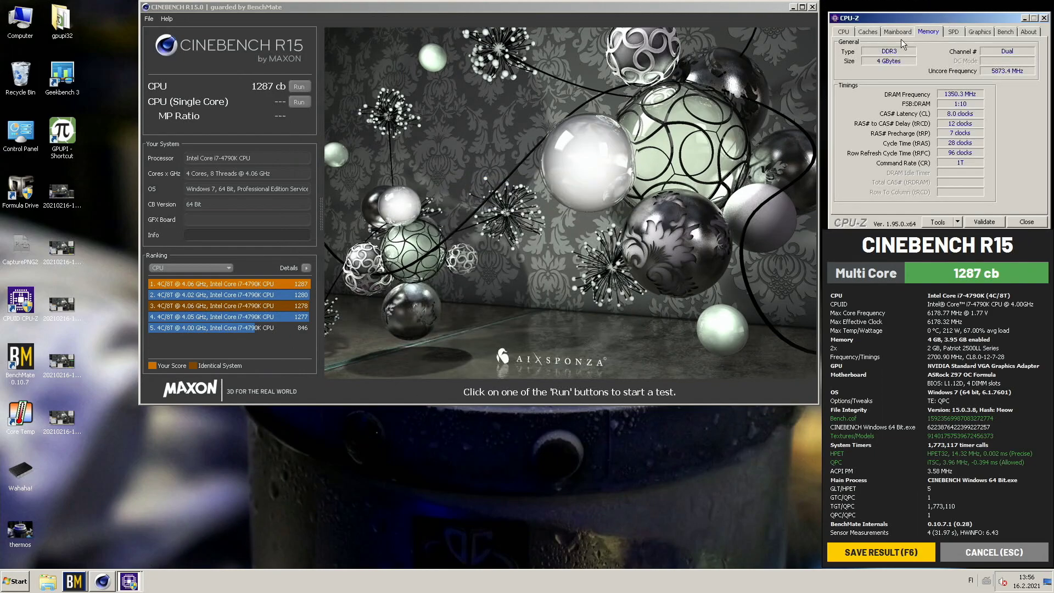
pyautogui.click(126, 582)
pyautogui.click(147, 541)
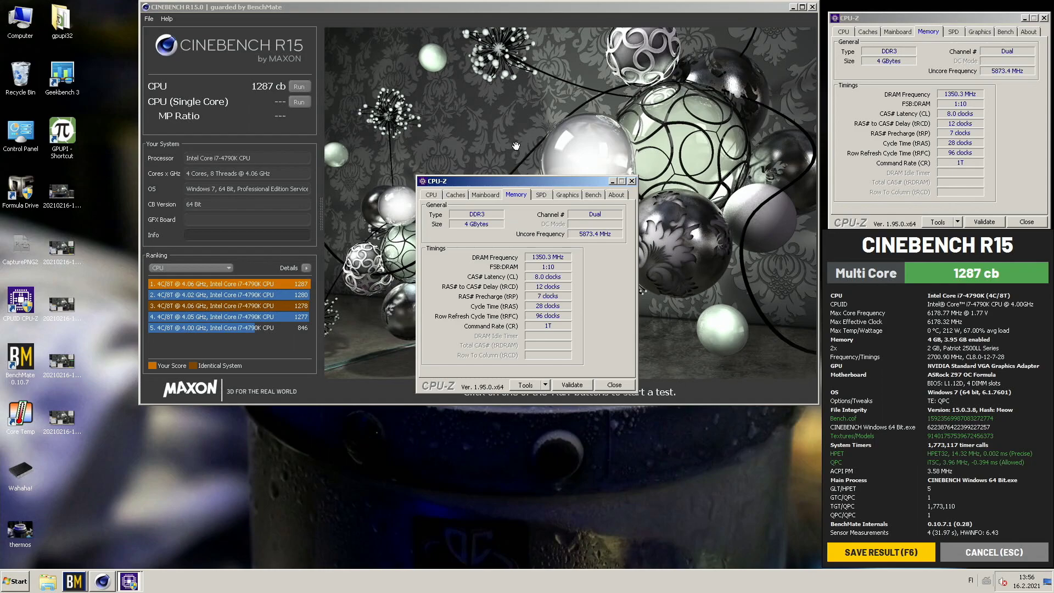
pyautogui.moveTo(464, 186); pyautogui.dragTo(134, 331)
pyautogui.doubleClick(15, 245)
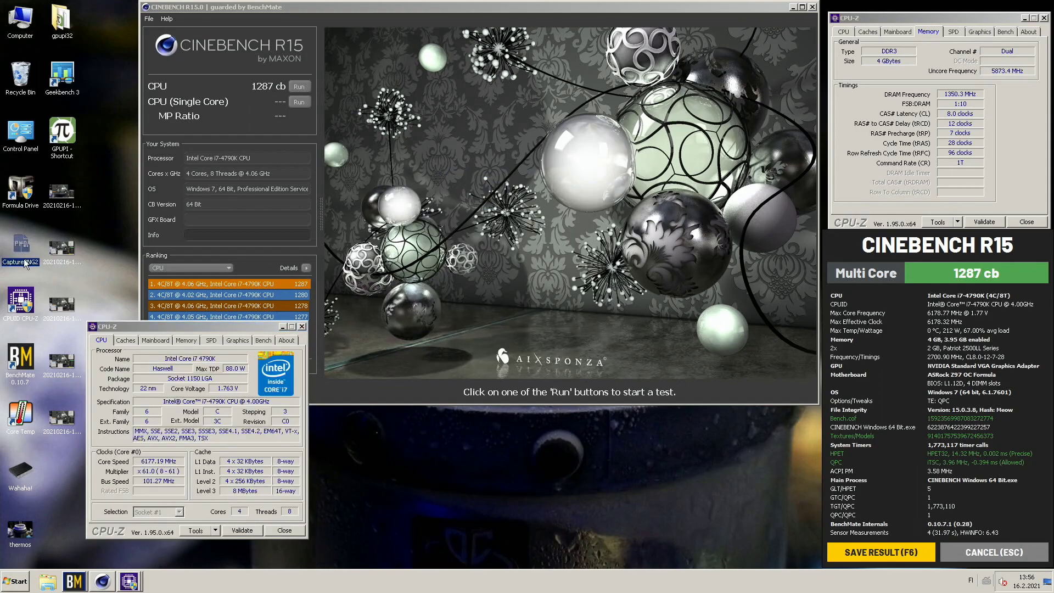
# Add a third CPU-Z showing mainboard details lower middle and screenshot the 1287 cb result
pyautogui.doubleClick(17, 308)
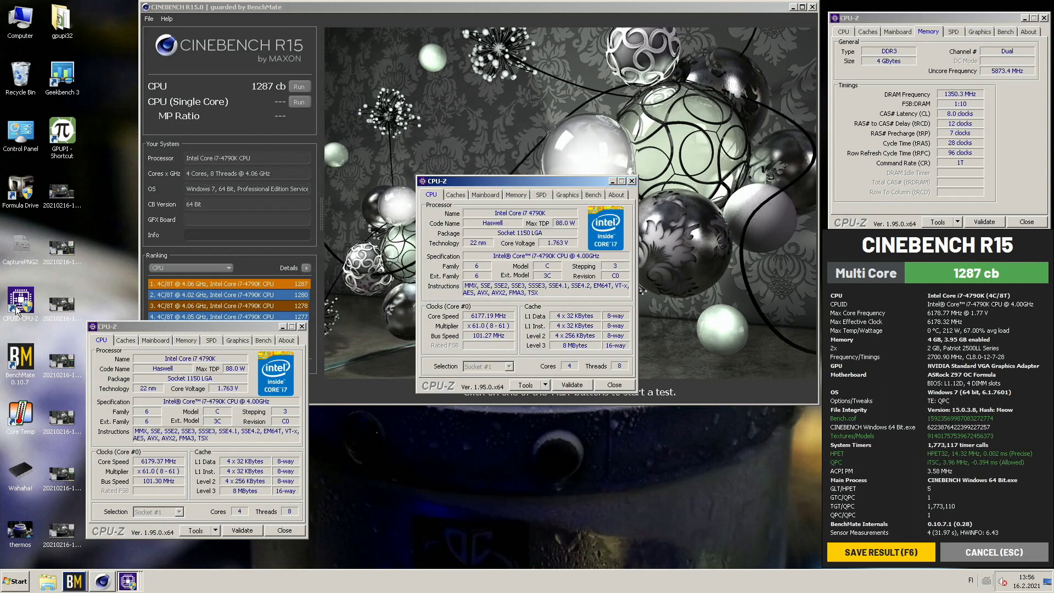
pyautogui.click(478, 194)
pyautogui.moveTo(490, 181); pyautogui.dragTo(388, 389)
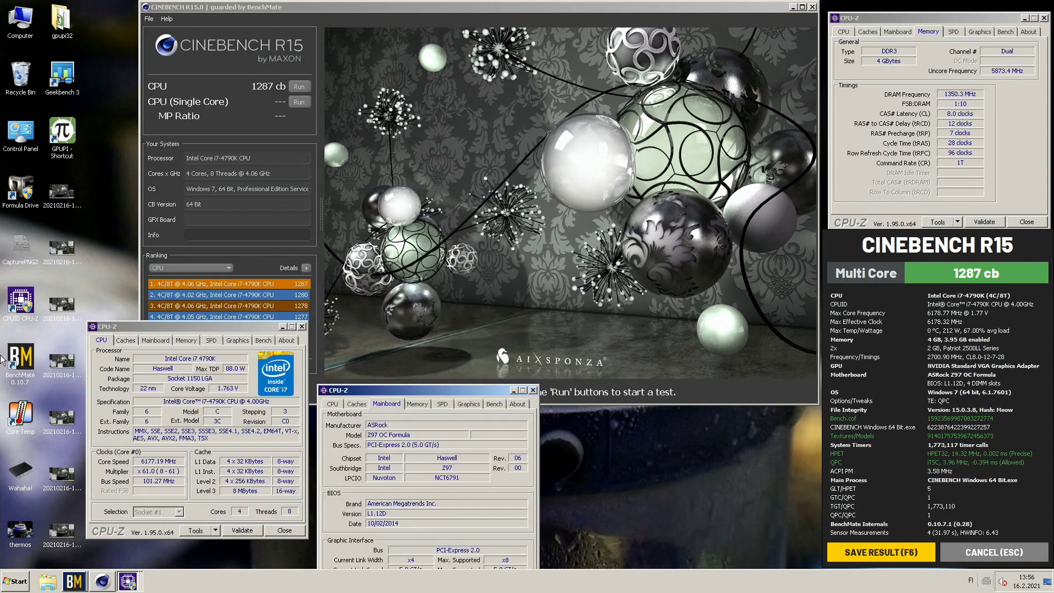
pyautogui.doubleClick(23, 261)
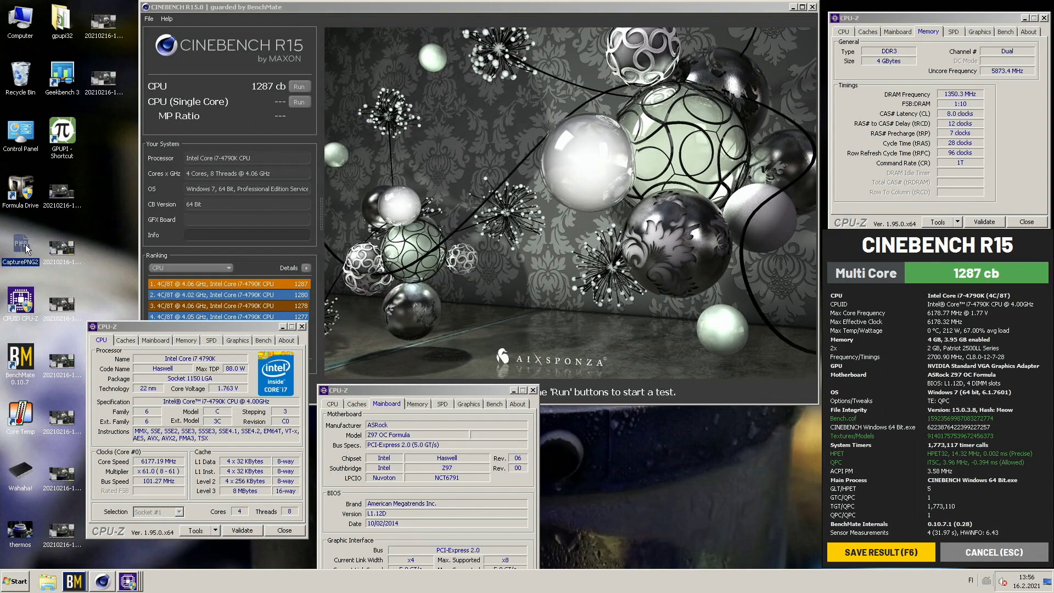